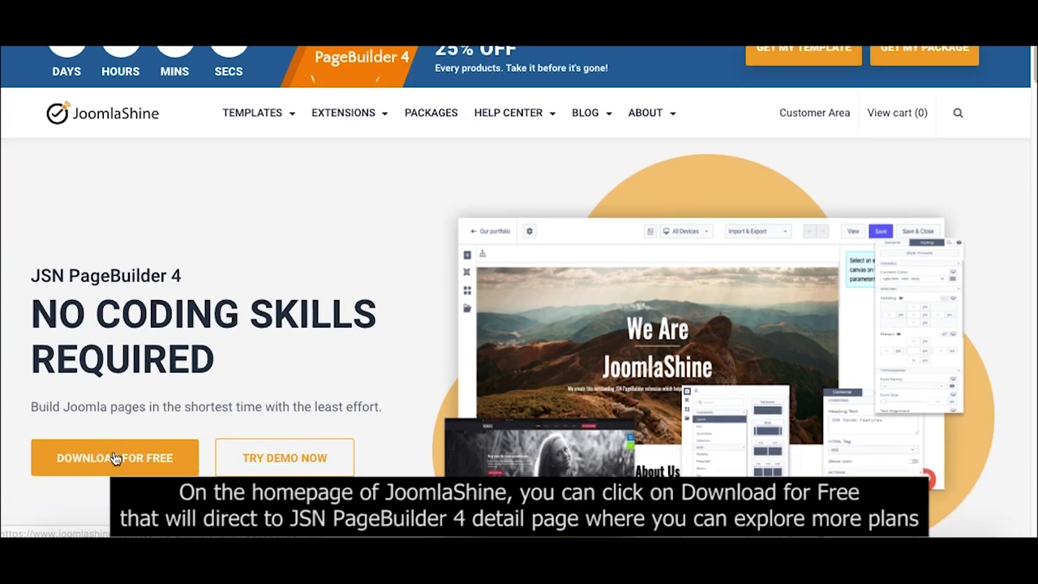
Step: Download the free JSN PageBuilder 4 for Joomla 3.x installation package from JoomlaShine
click(115, 459)
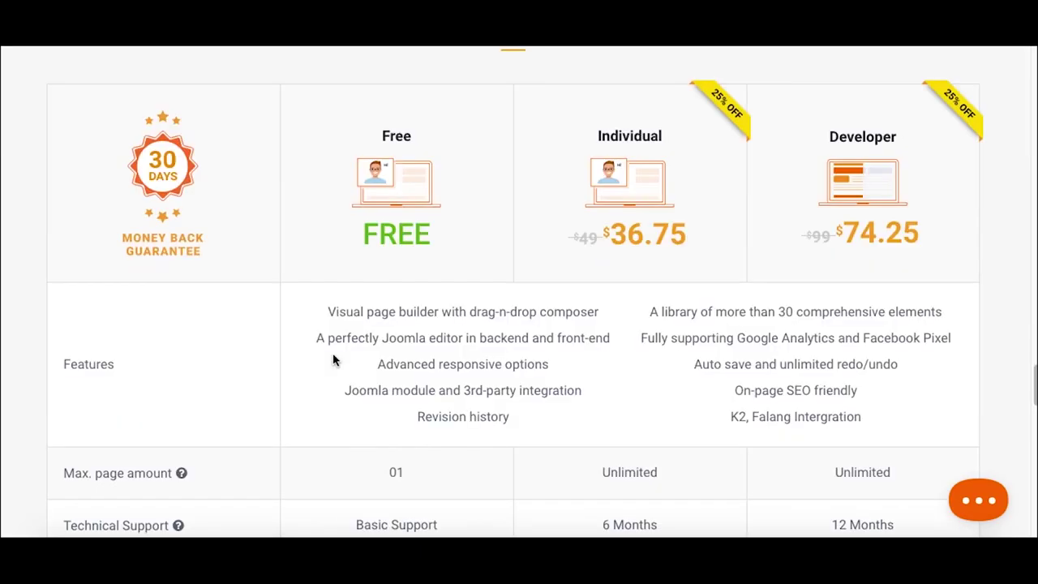
scroll(333, 359, down, 4)
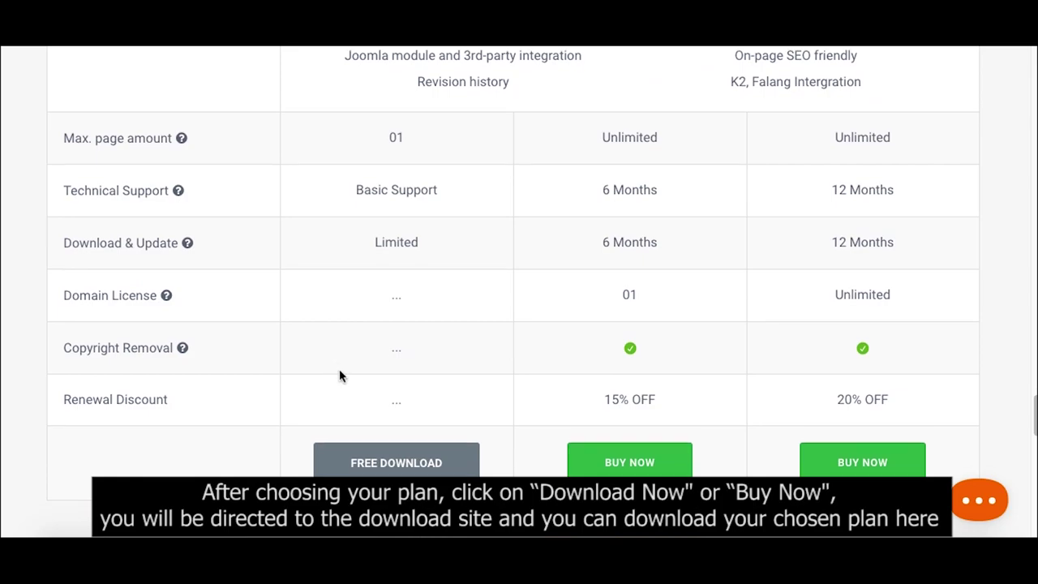
click(364, 460)
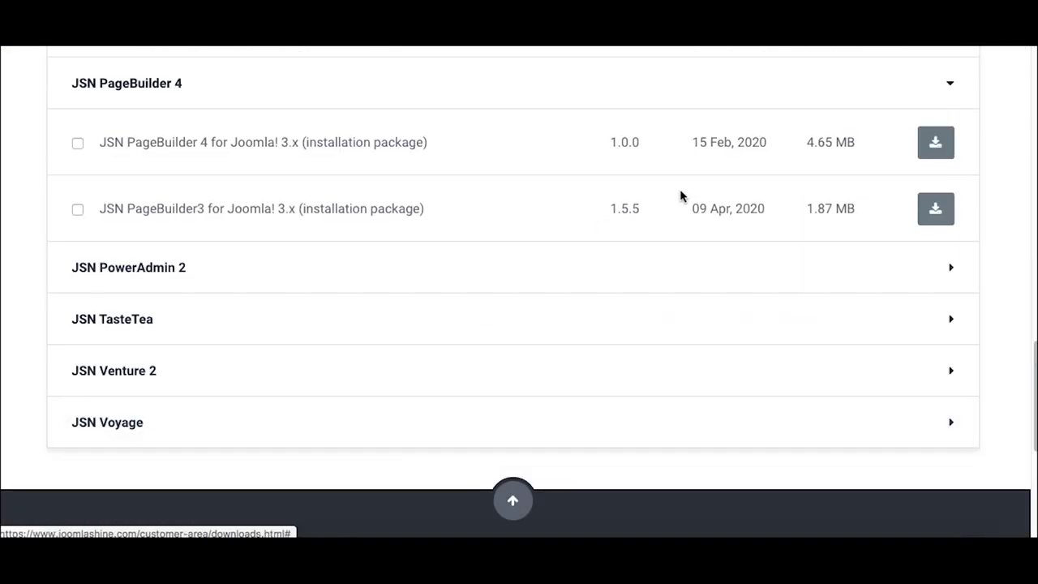
click(934, 144)
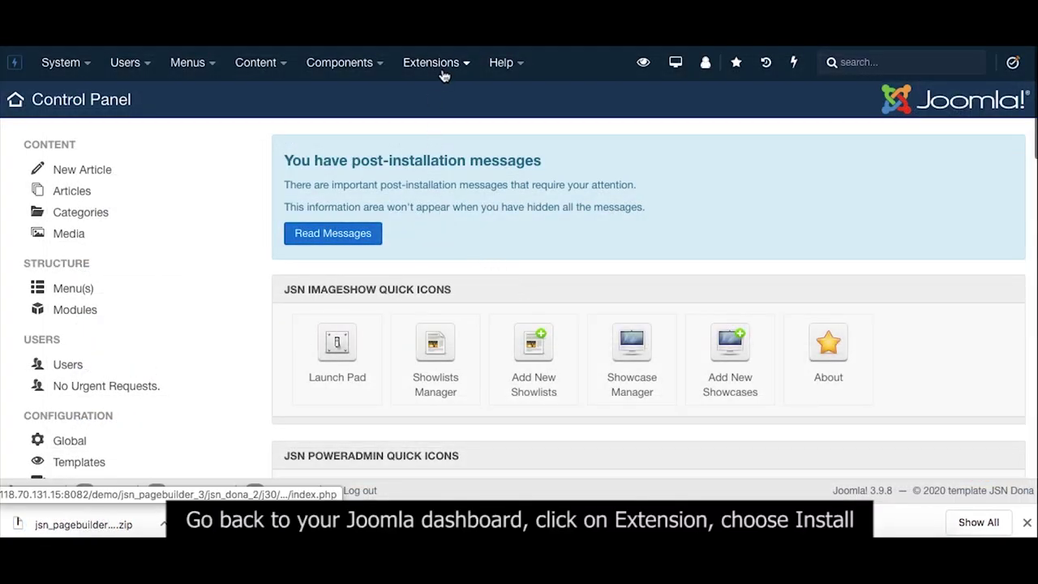
Step: Install the downloaded PageBuilder zip through the Extensions Install page's Upload Package File drop zone
click(437, 65)
mouse_move(445, 96)
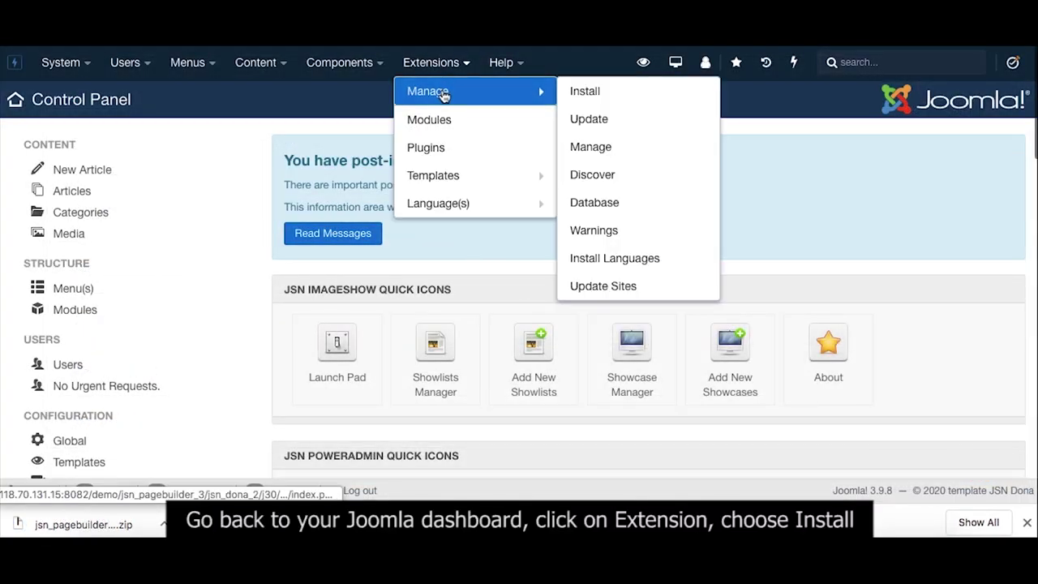
click(592, 96)
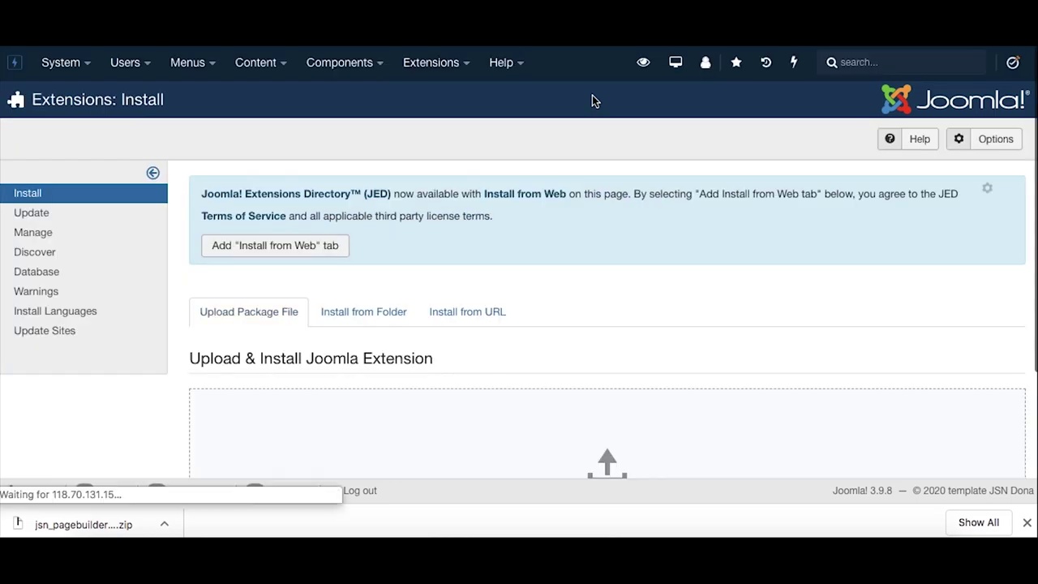
scroll(395, 415, down, 3)
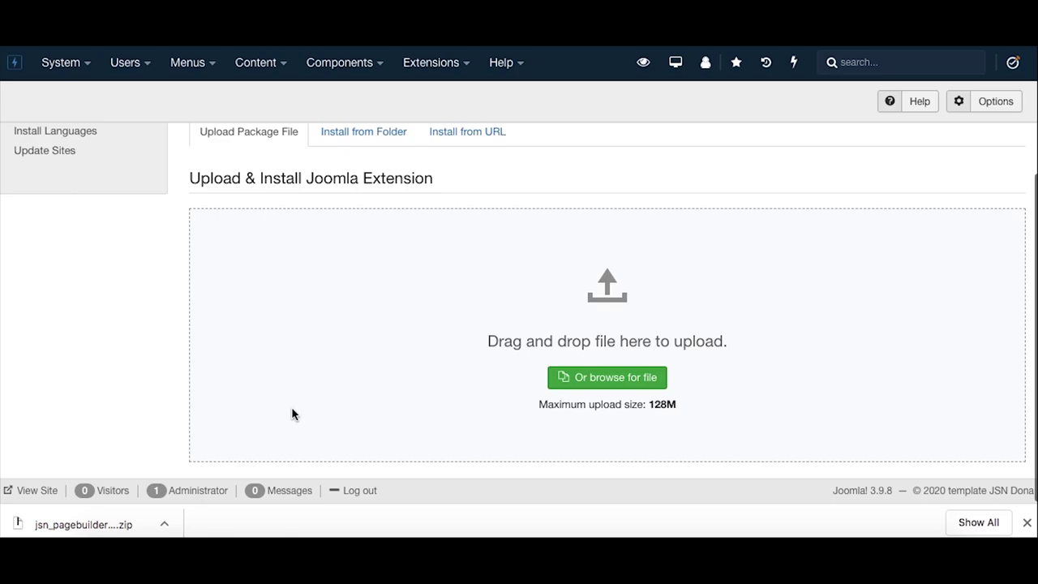
drag(107, 527, 338, 374)
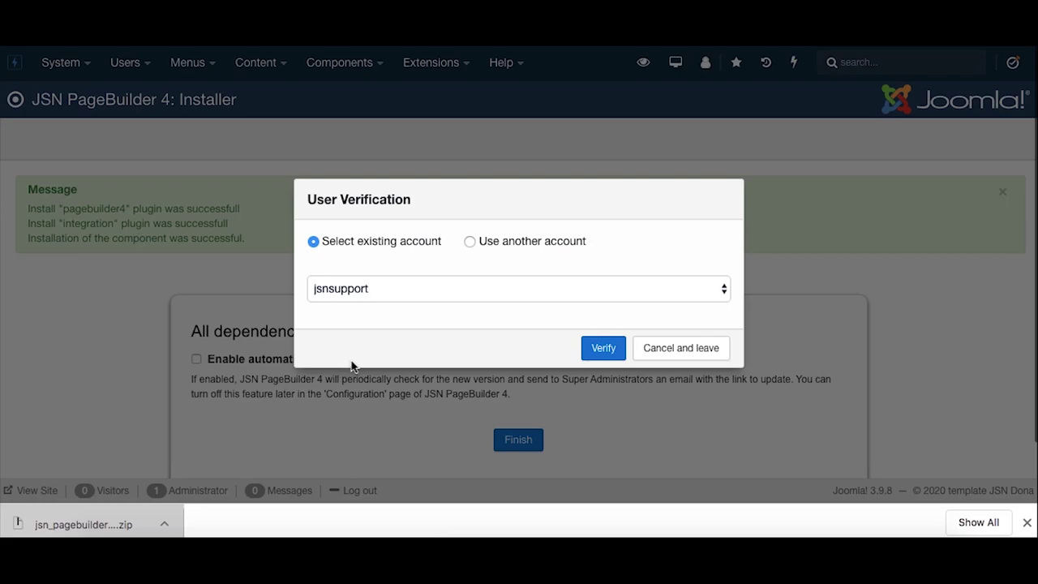
Step: Verify the PageBuilder licence, agree to share usage data, and finish the installer
click(600, 350)
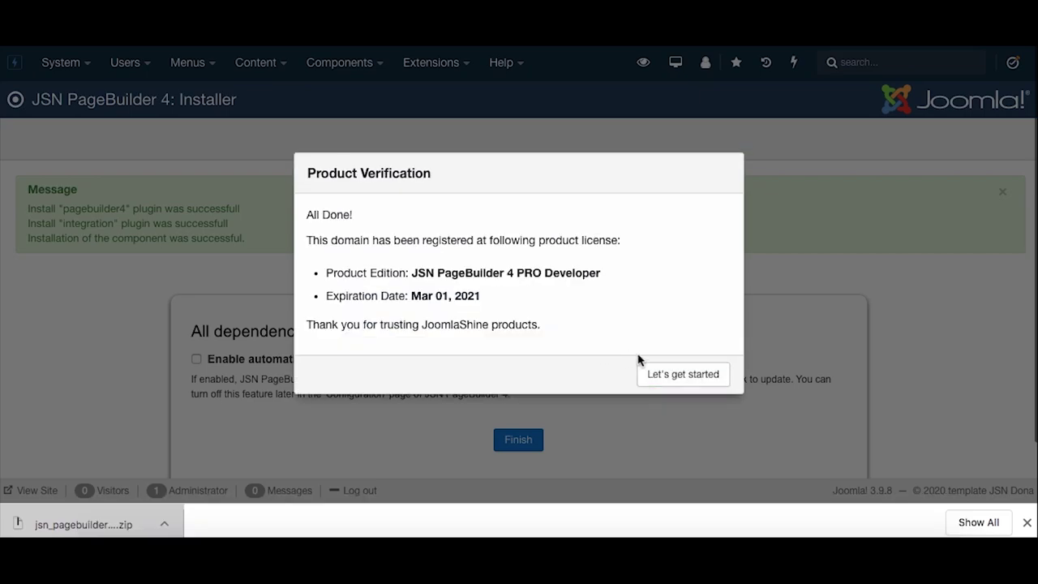
click(687, 375)
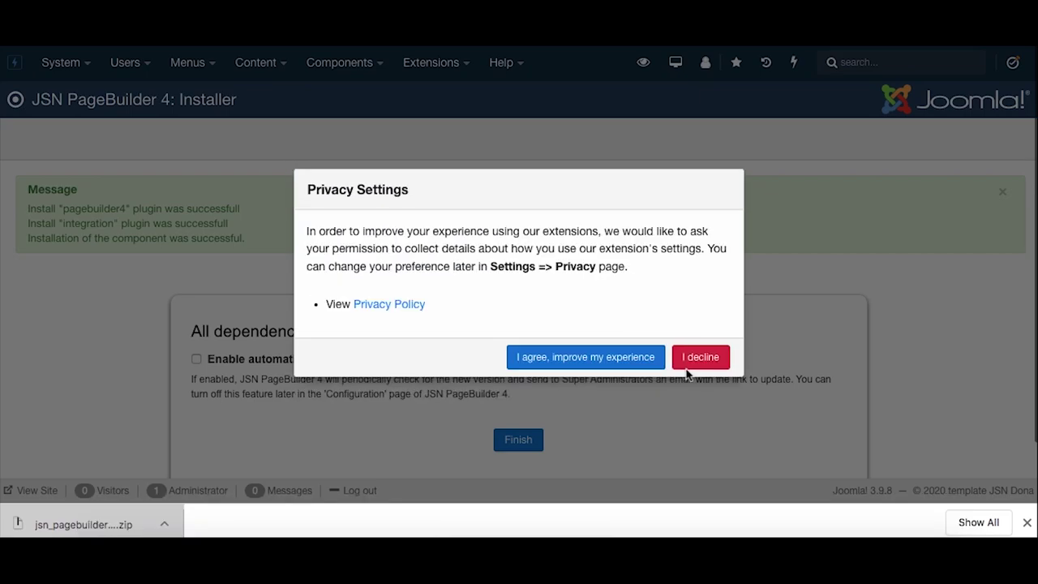
click(622, 364)
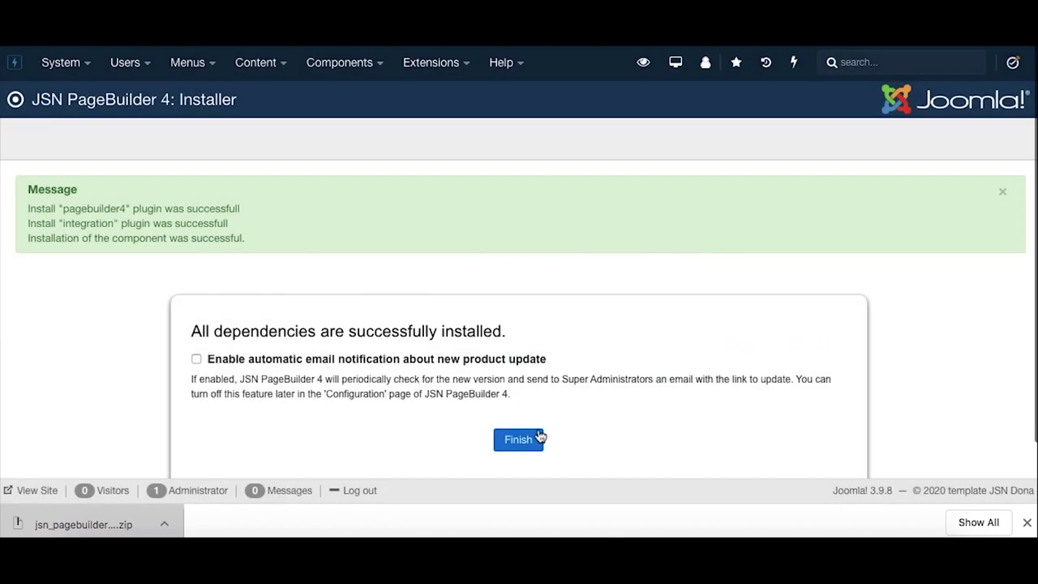
click(524, 443)
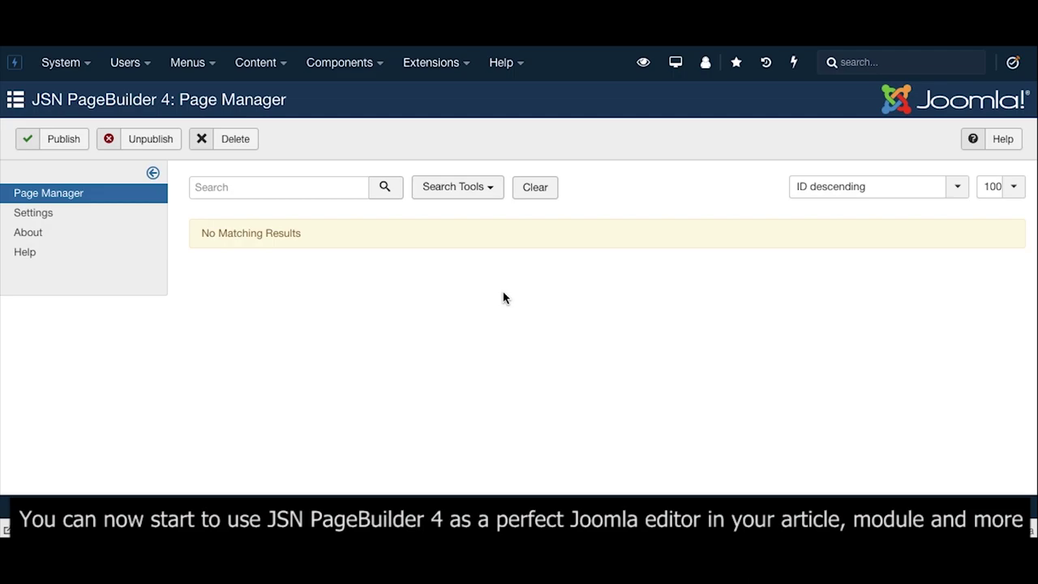
Step: Start a new Joomla article and switch its editor to JSN PageBuilder 4
click(276, 71)
mouse_move(285, 95)
click(434, 96)
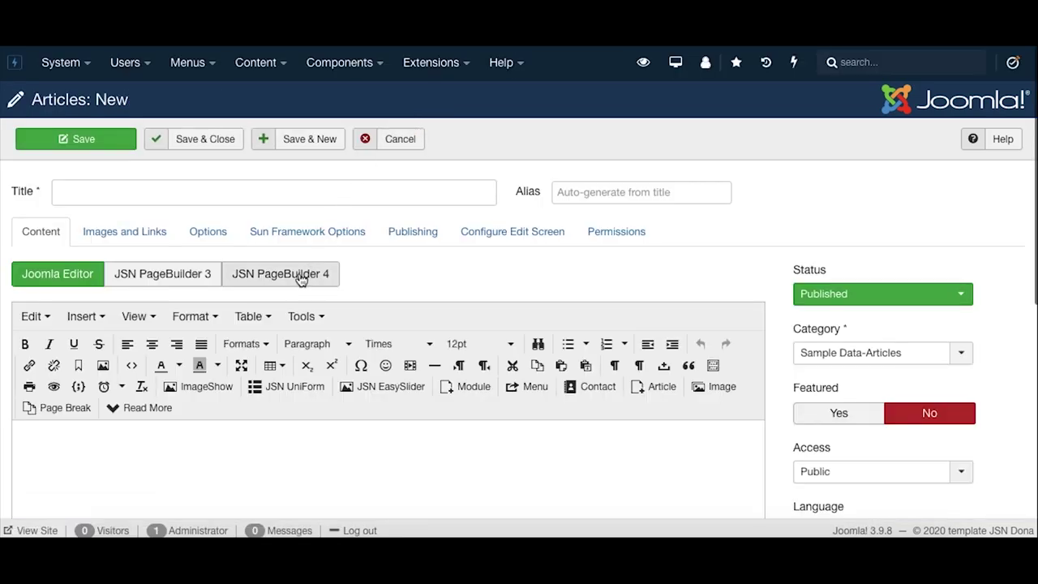
click(300, 275)
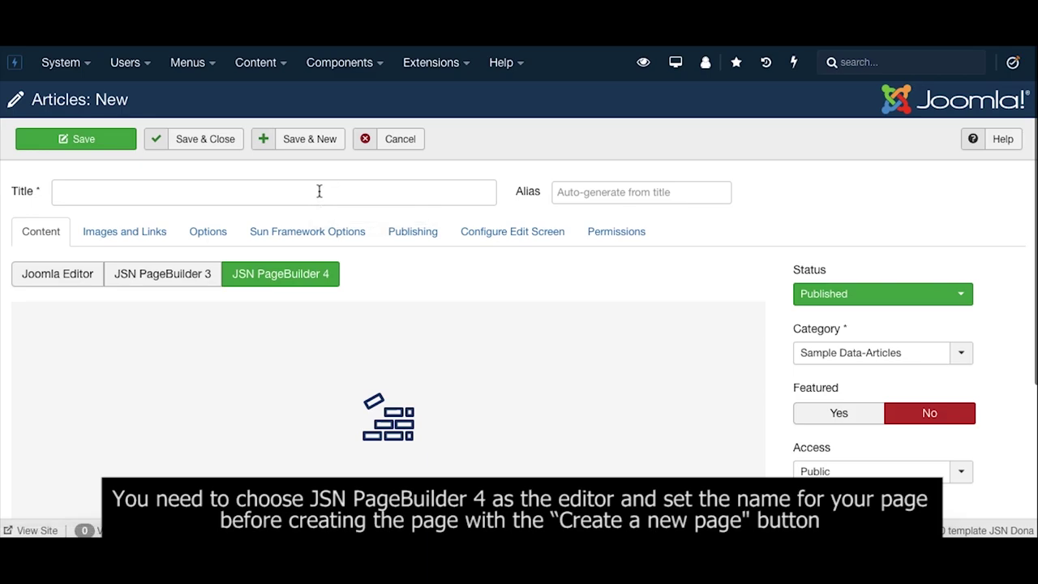
Step: Title the article 'Test' and create a new blank builder page for it
click(319, 190)
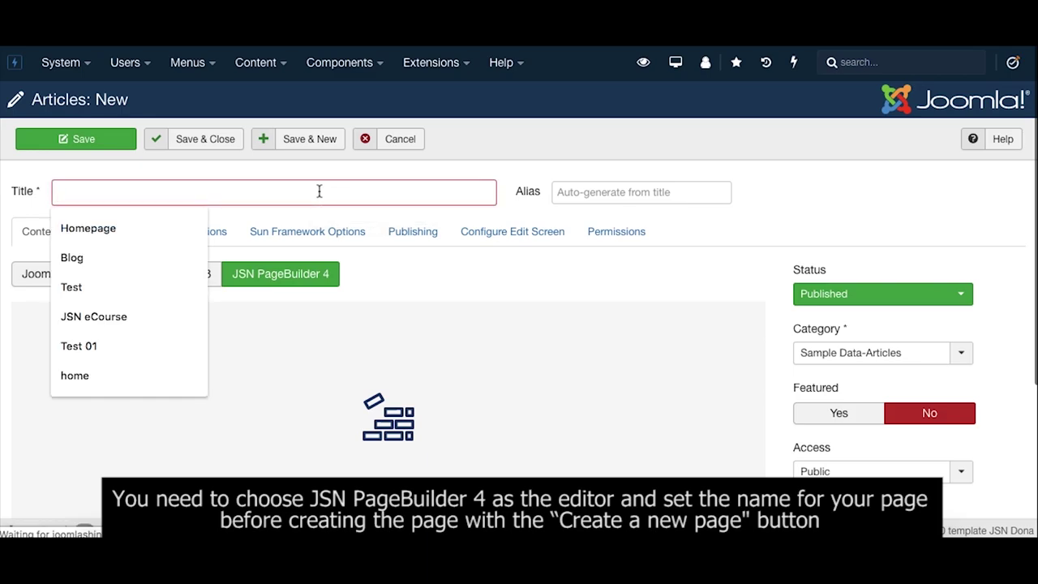
text(Test)
click(562, 282)
scroll(562, 282, down, 2)
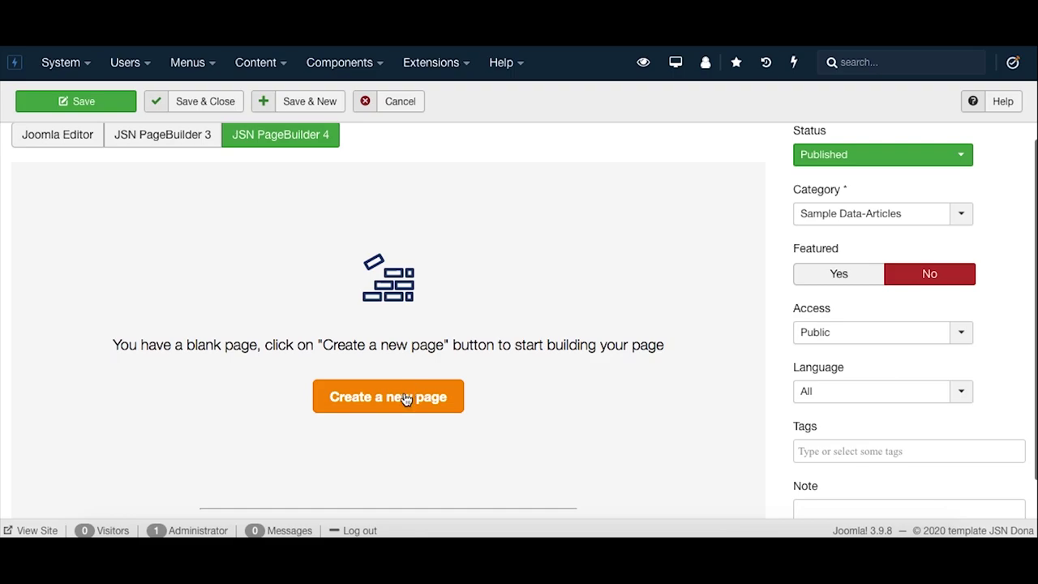
click(400, 406)
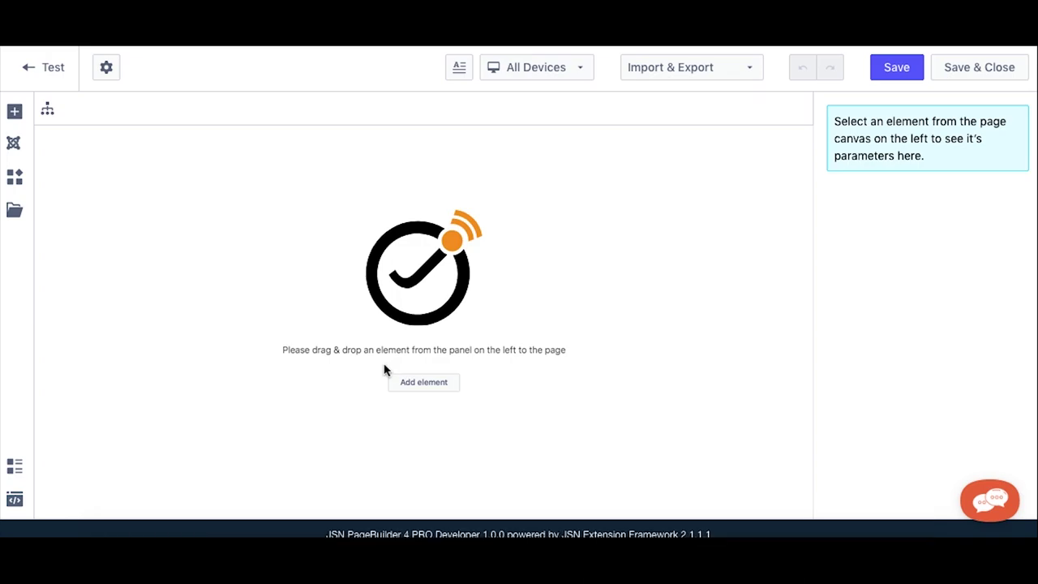
click(107, 69)
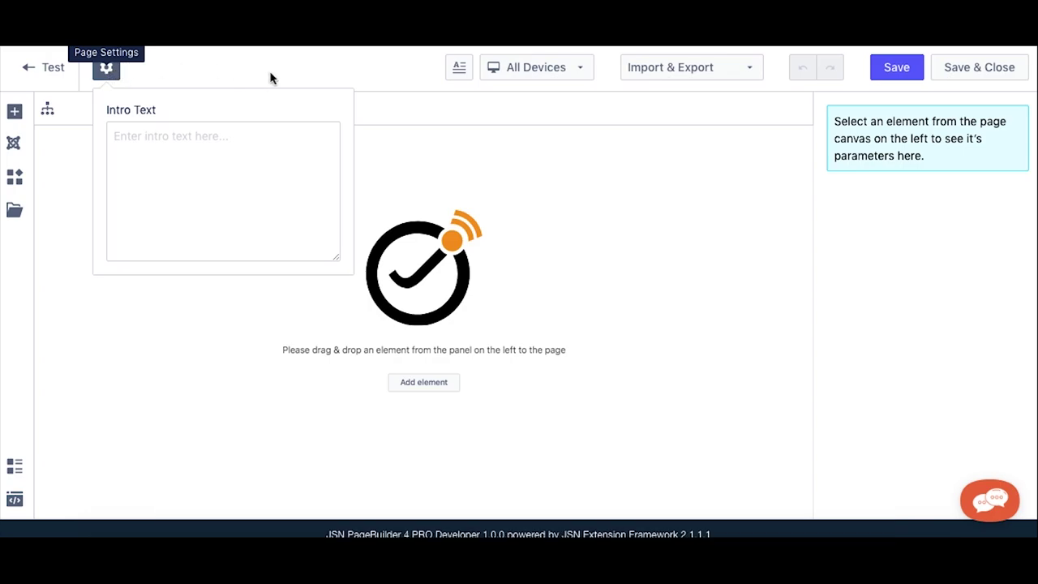
click(523, 74)
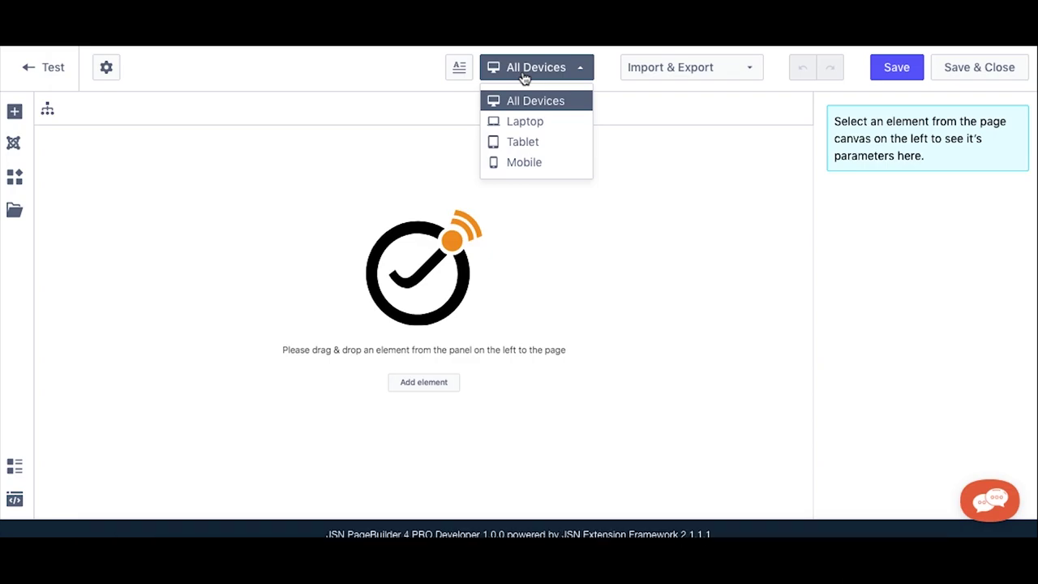
click(797, 81)
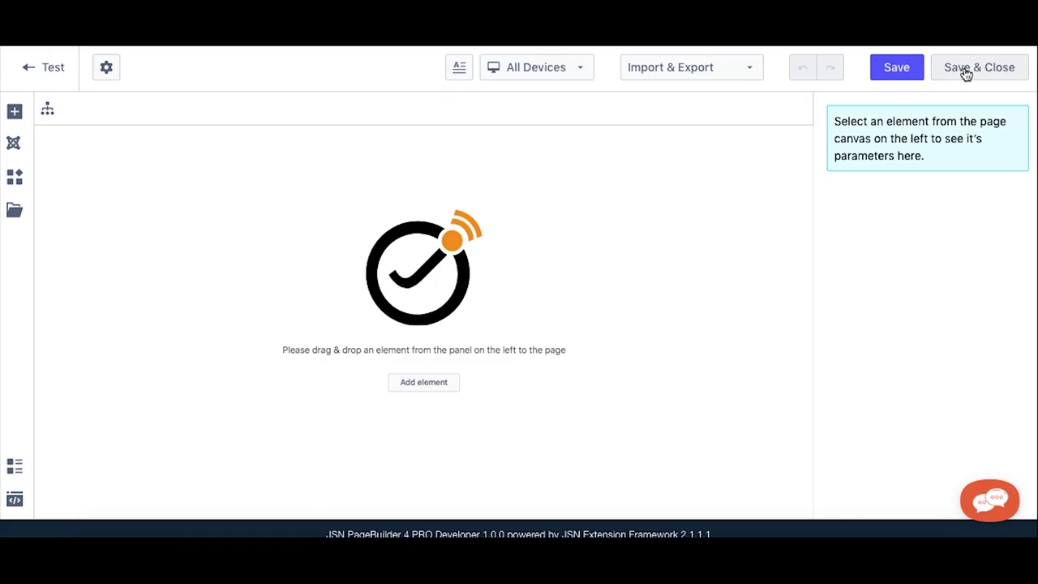
Step: Browse the basic, Joomla and third-party element libraries, ending on the pre-made sections list
click(16, 112)
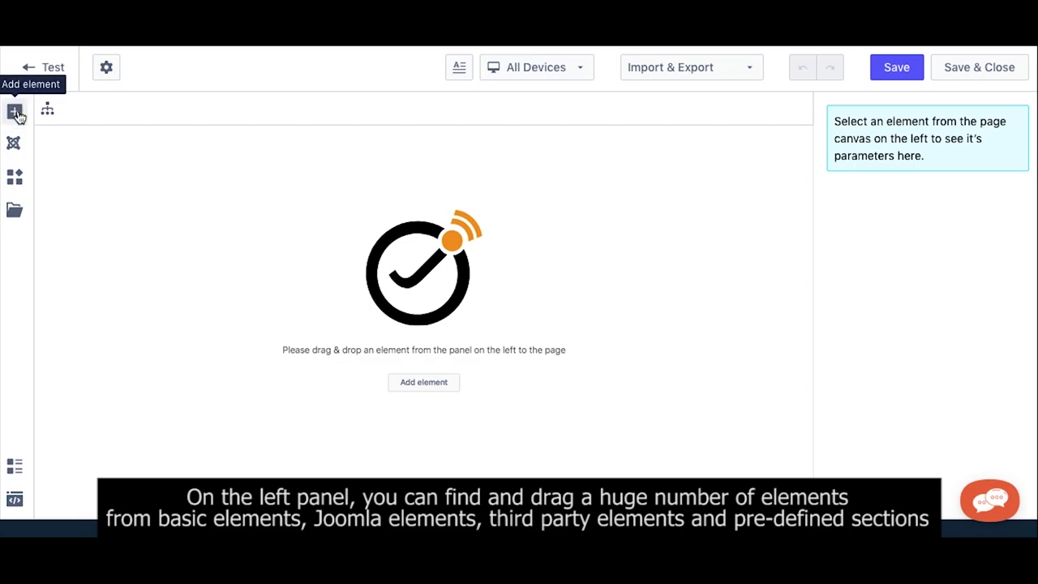
click(16, 115)
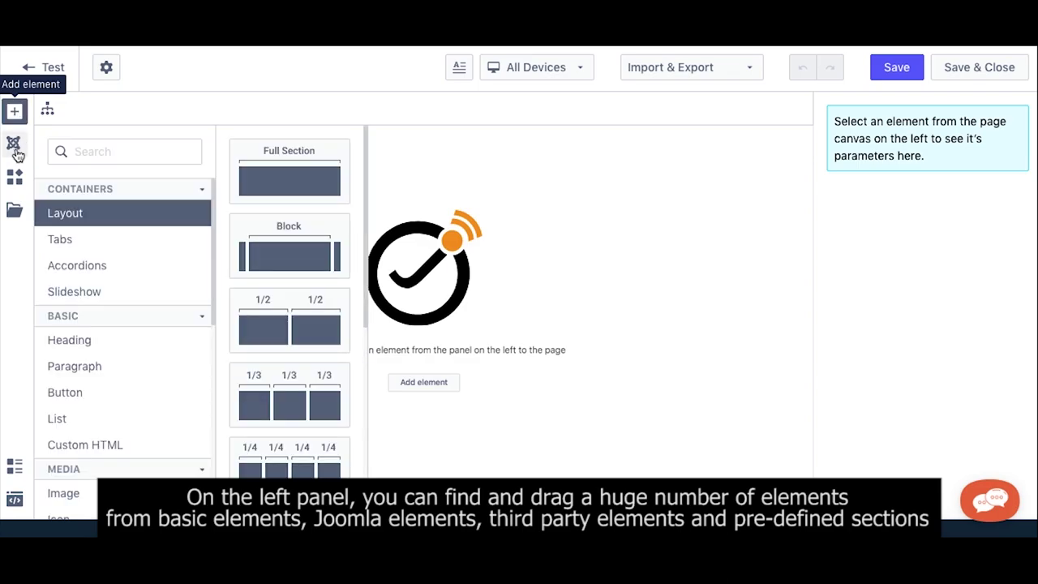
click(14, 149)
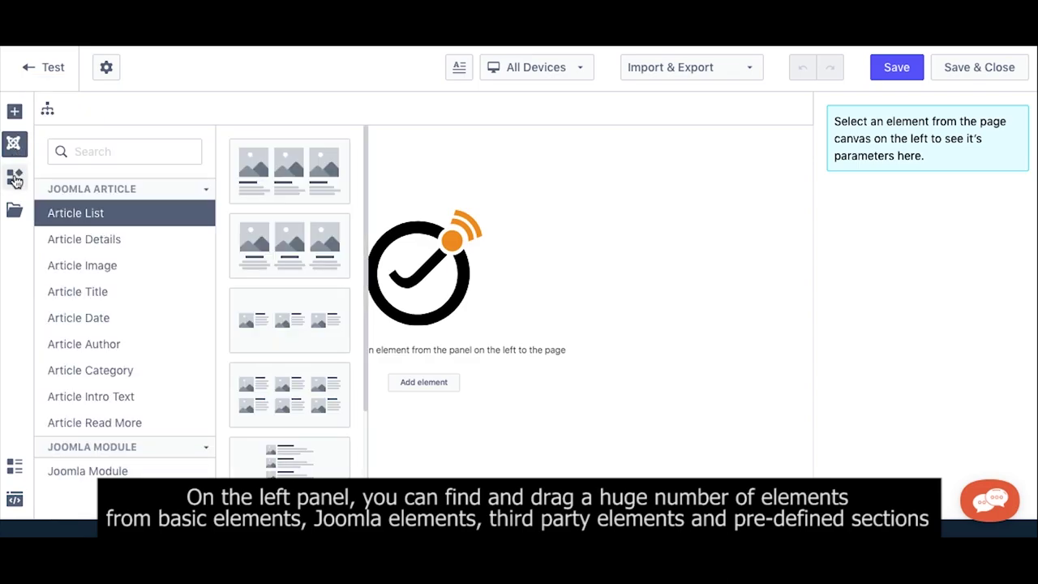
click(15, 179)
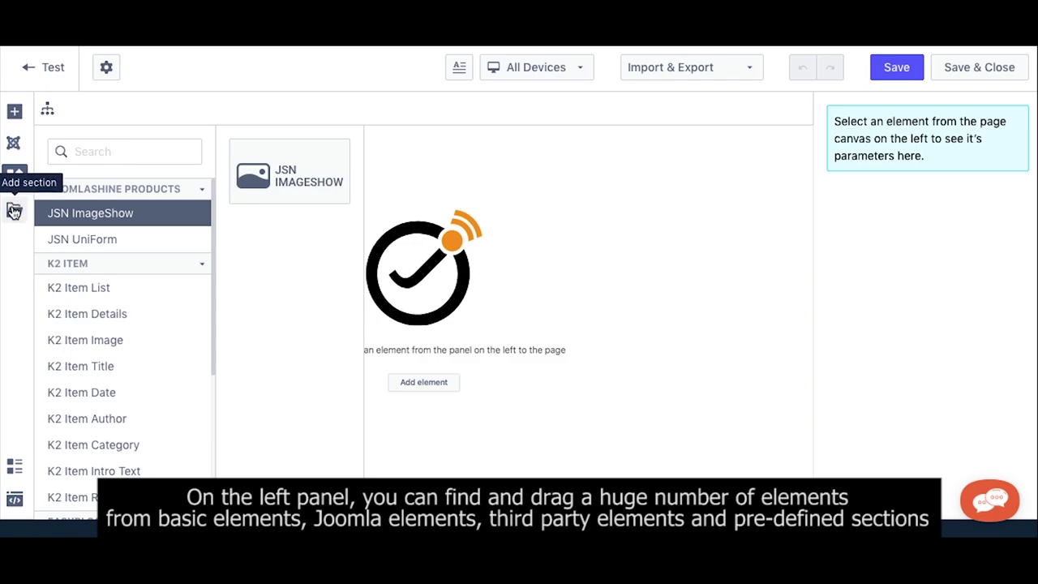
click(14, 211)
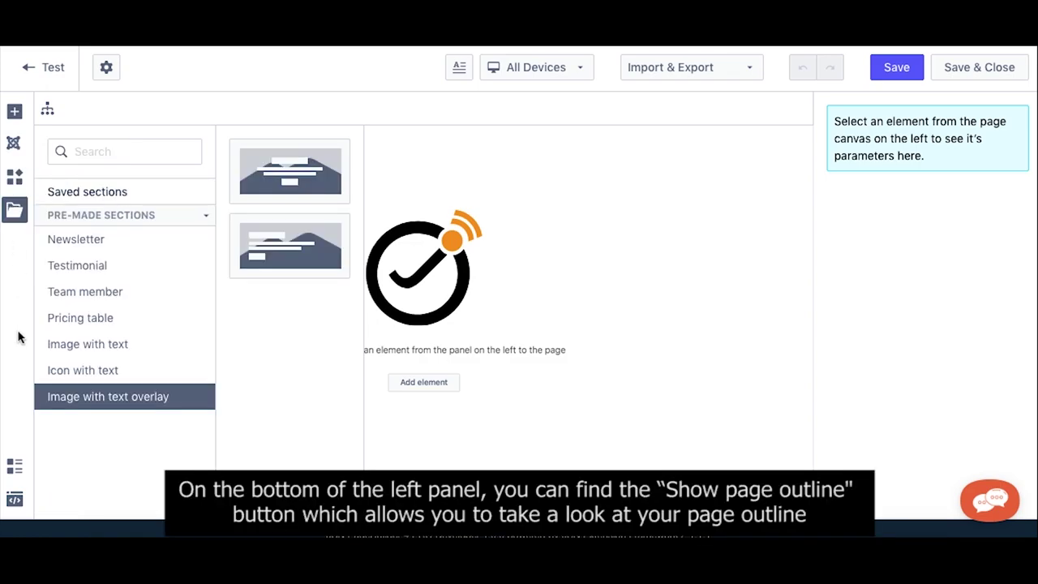
click(14, 466)
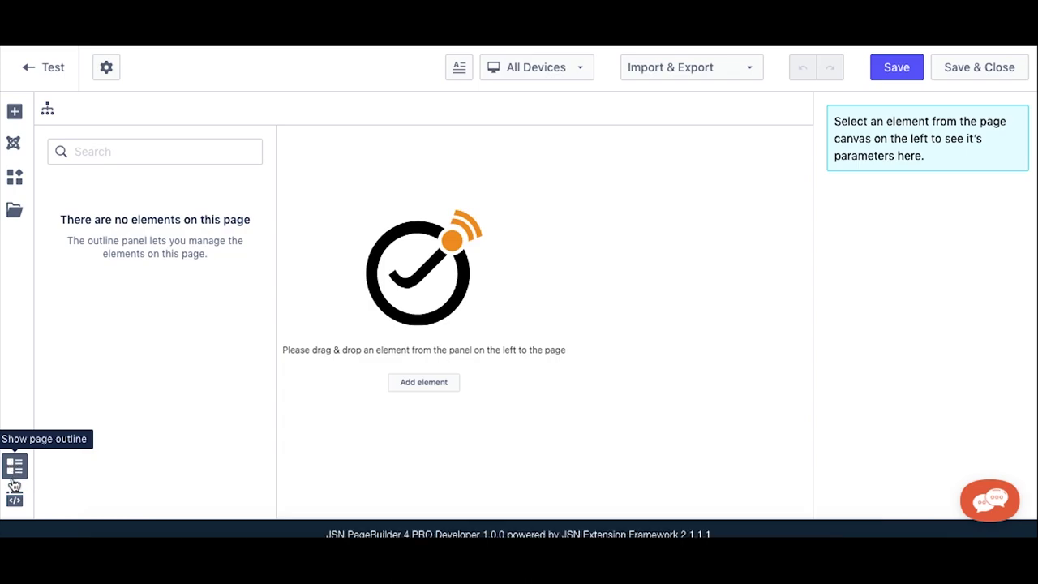
click(14, 499)
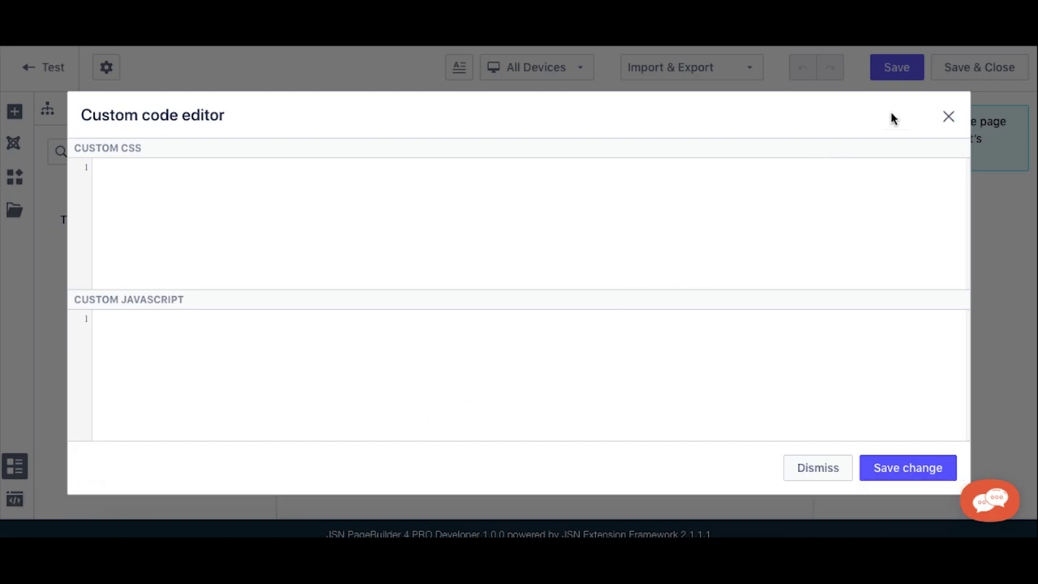
click(948, 117)
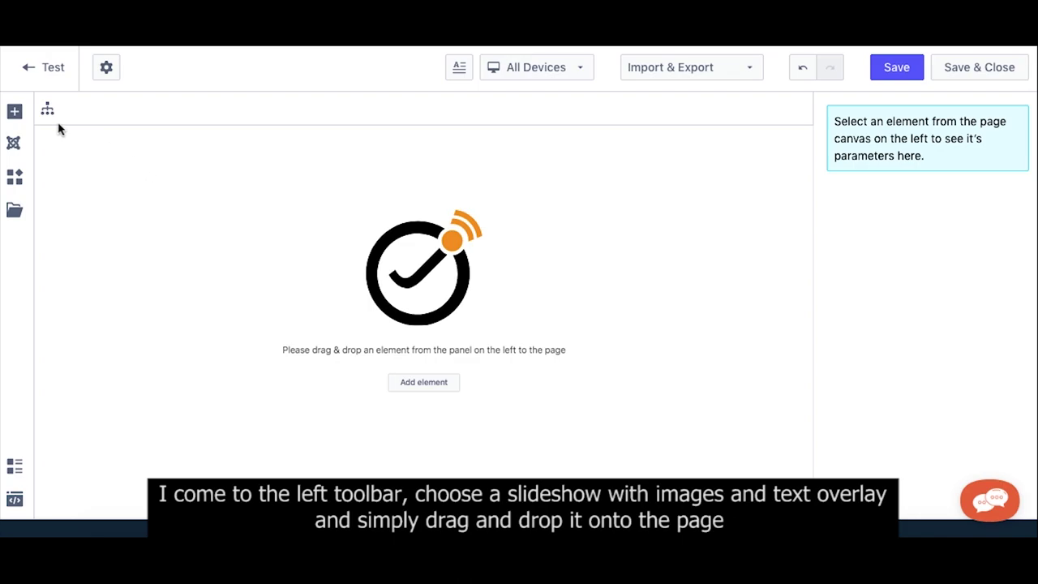
Step: Place a Slideshow layout onto the empty Test page
click(15, 113)
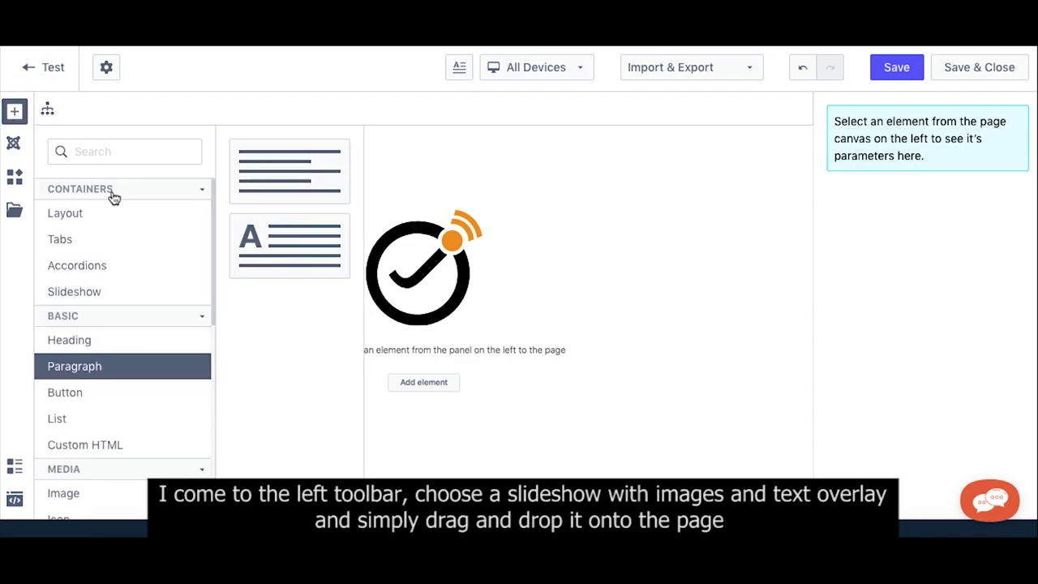
click(99, 293)
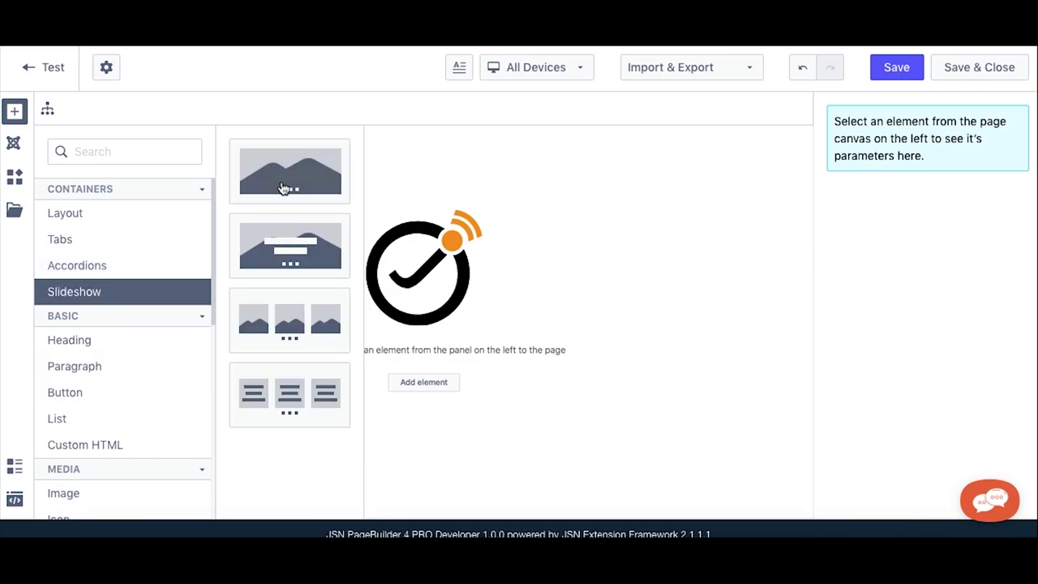
drag(296, 252, 436, 256)
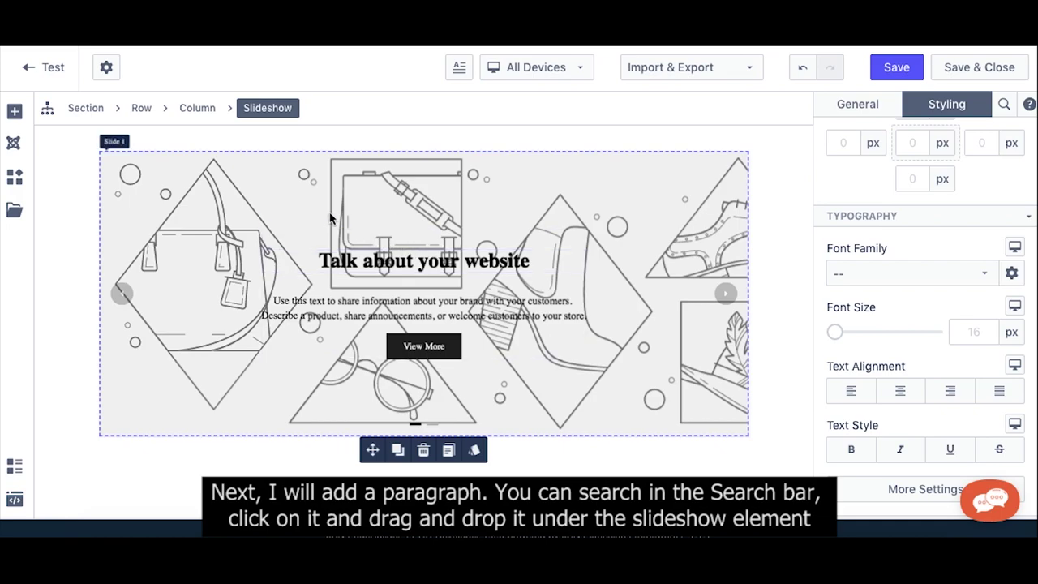
Step: Add the first Paragraph layout beneath the slideshow
click(17, 113)
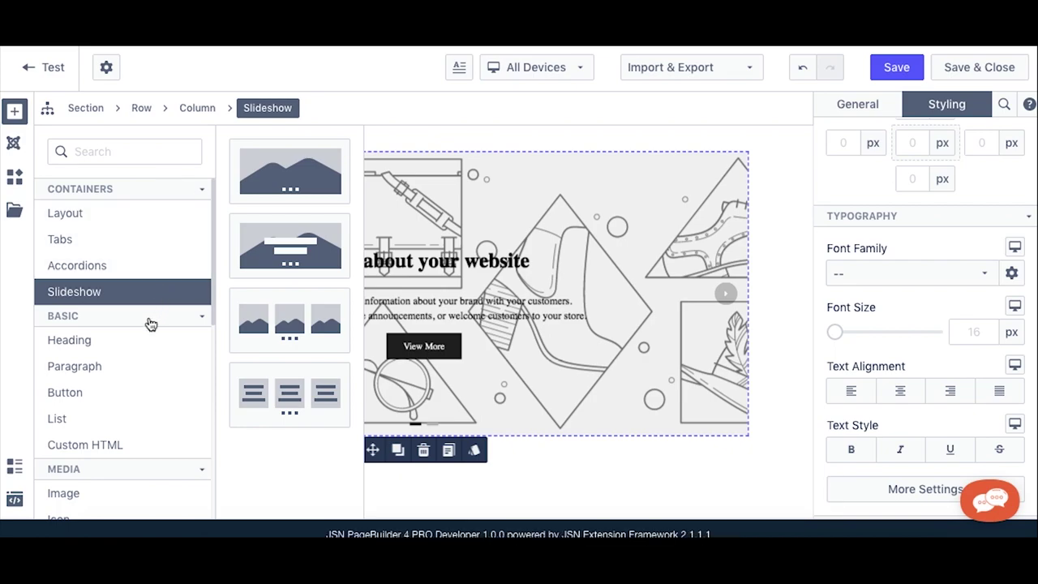
click(135, 367)
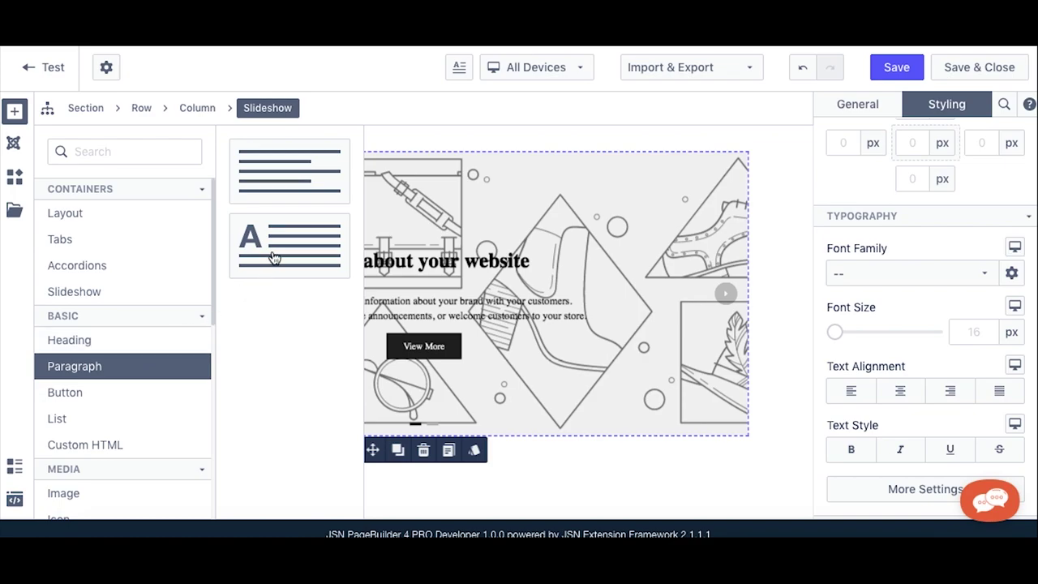
click(296, 172)
drag(296, 172, 311, 452)
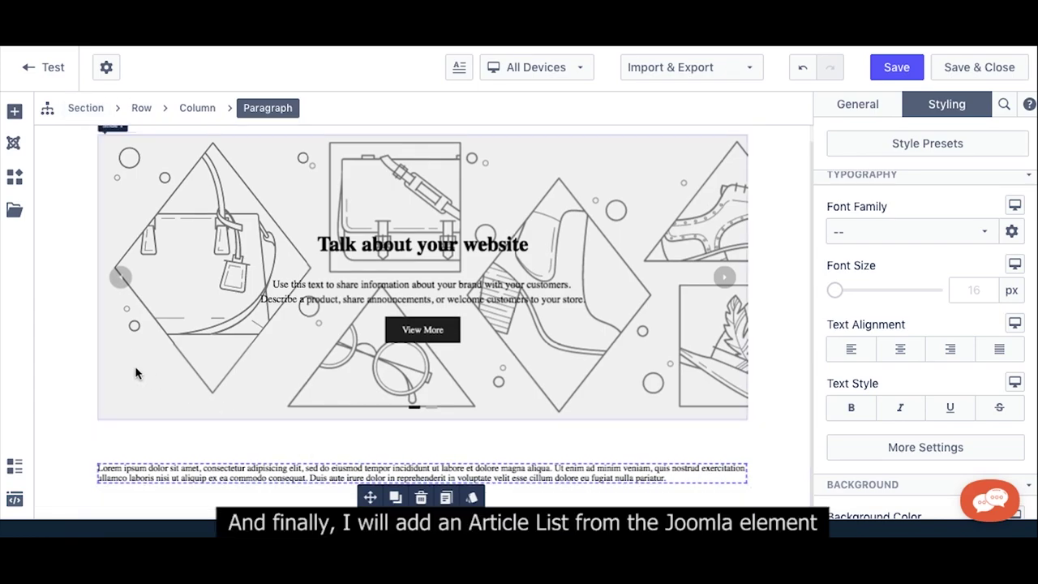
Step: Drop an Joomla Article List below the paragraph and show its General settings
click(14, 144)
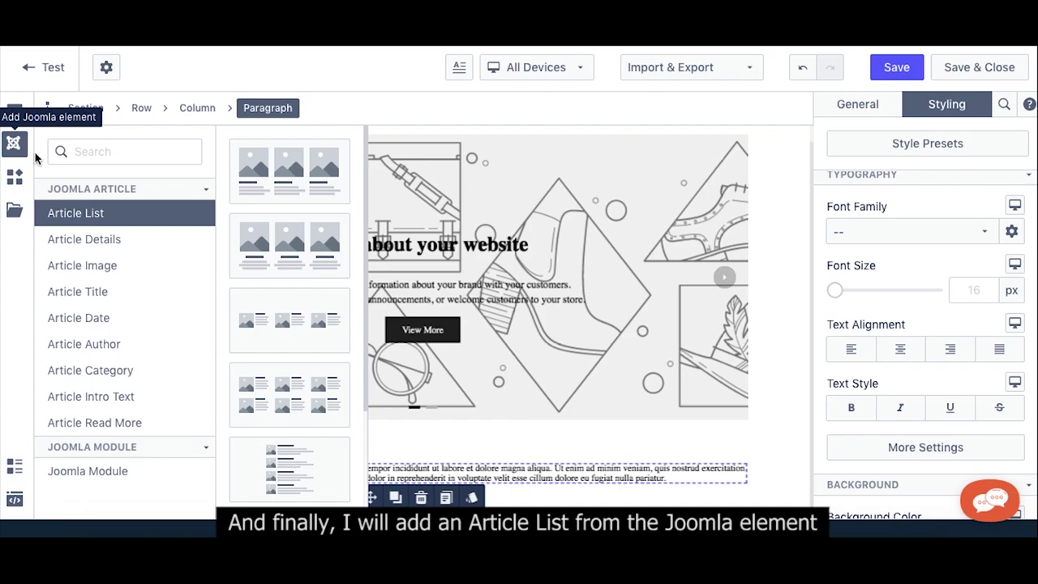
drag(282, 245, 293, 494)
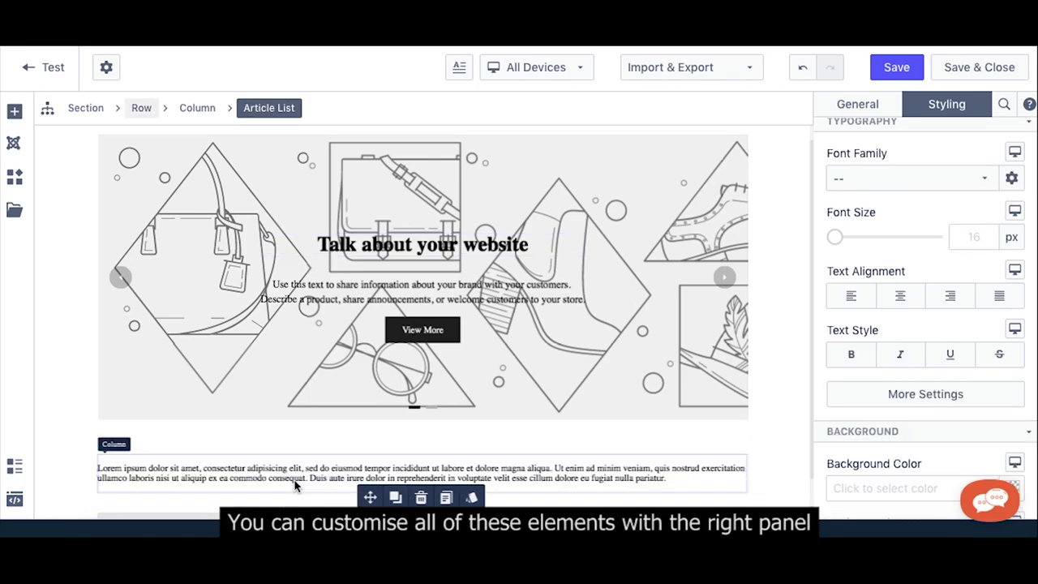
scroll(311, 453, down, 1)
scroll(311, 453, down, 4)
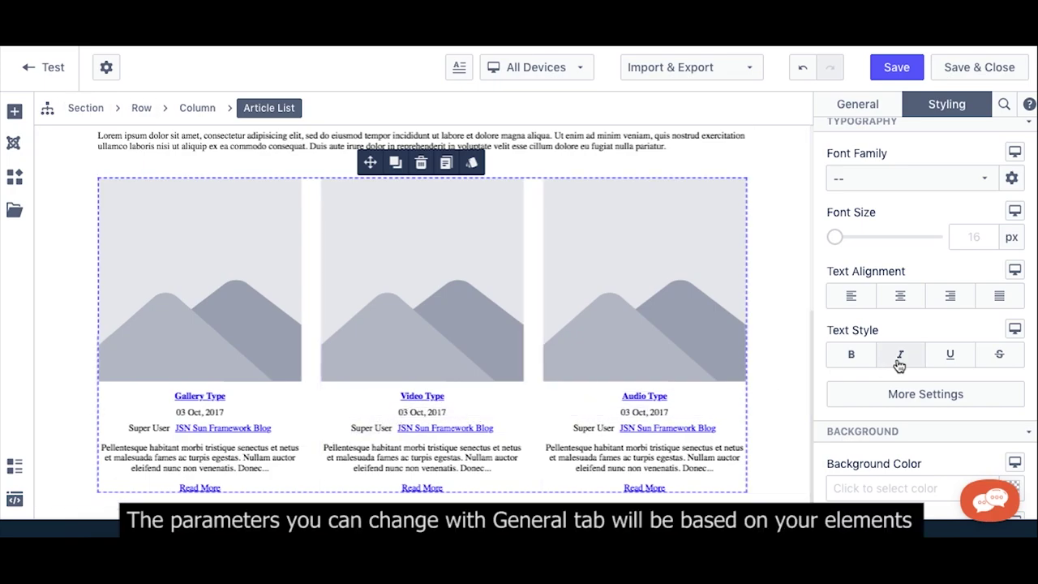
click(862, 107)
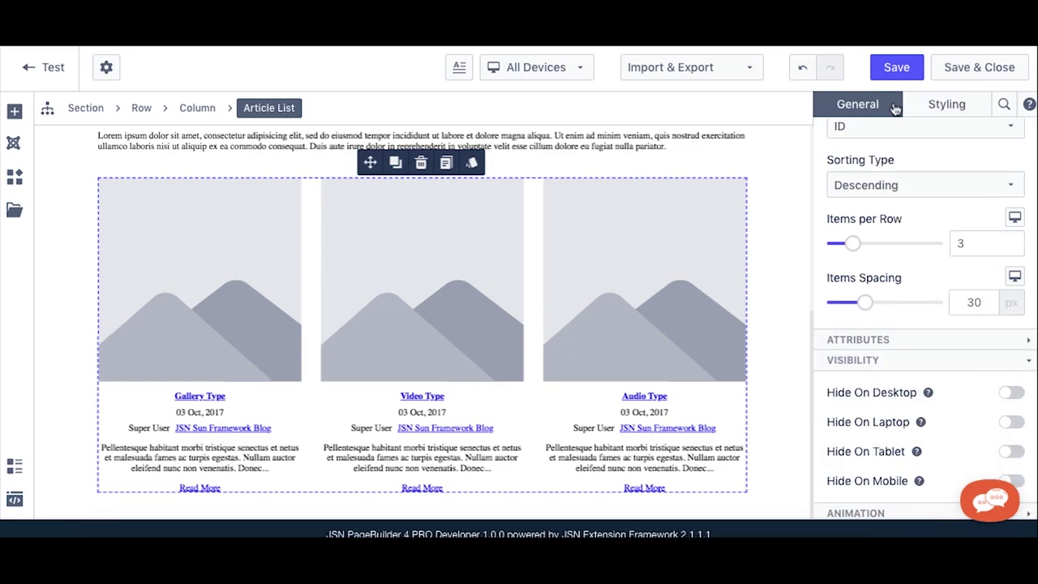
scroll(933, 238, up, 5)
scroll(932, 240, up, 1)
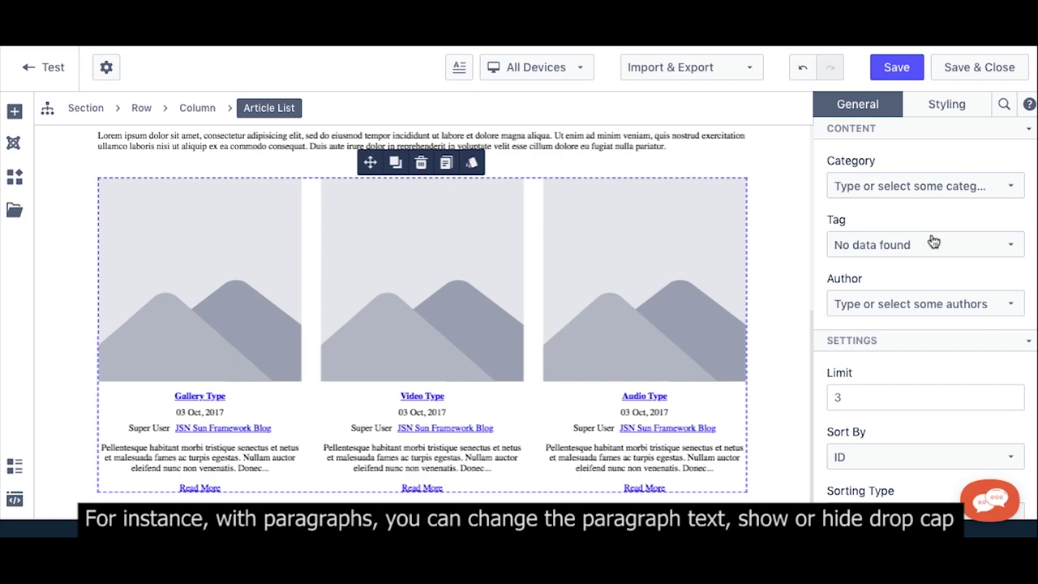
click(718, 145)
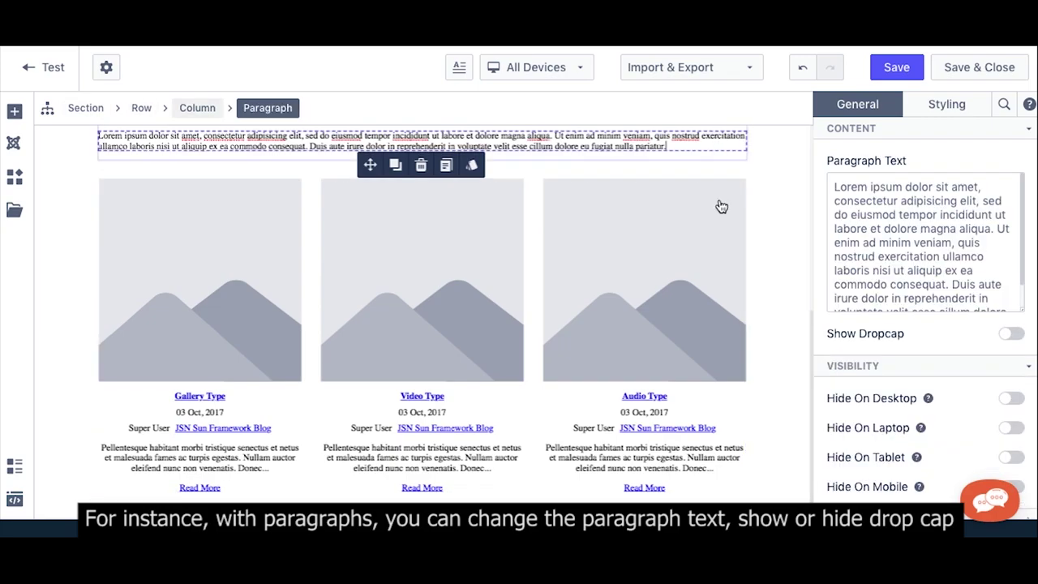
scroll(721, 220, up, 2)
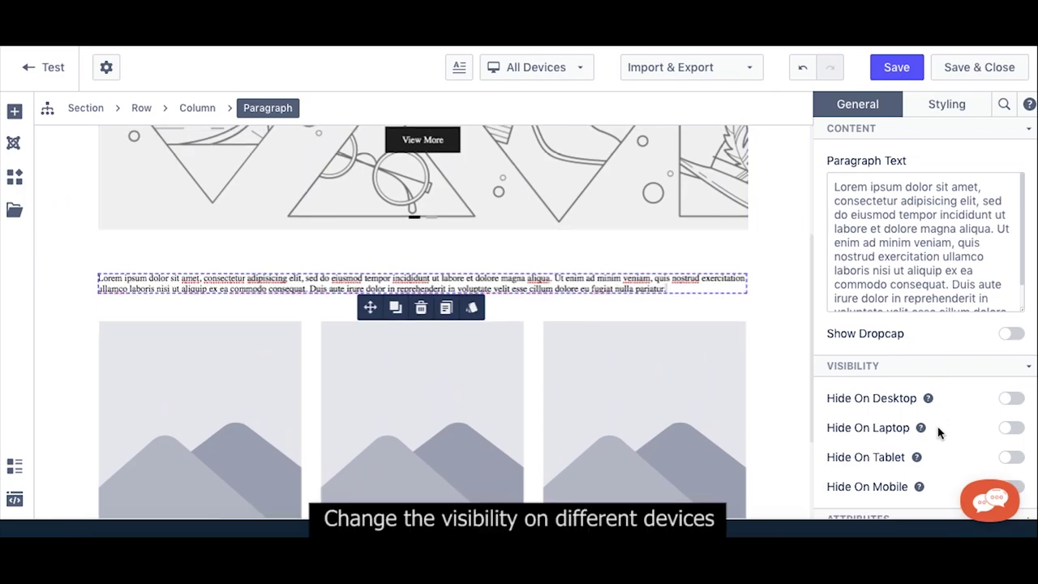
click(1009, 335)
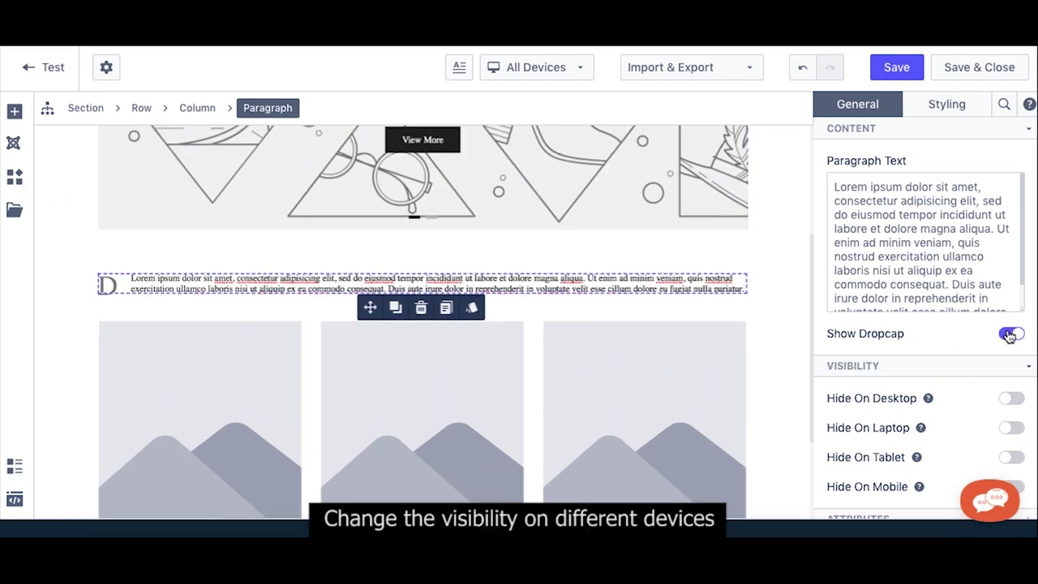
click(1009, 335)
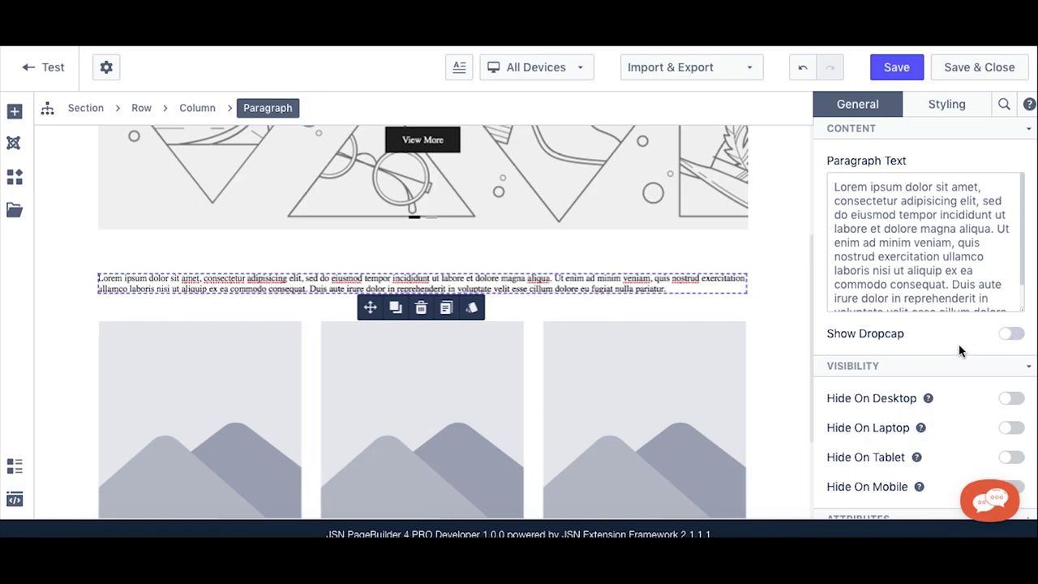
scroll(958, 343, down, 1)
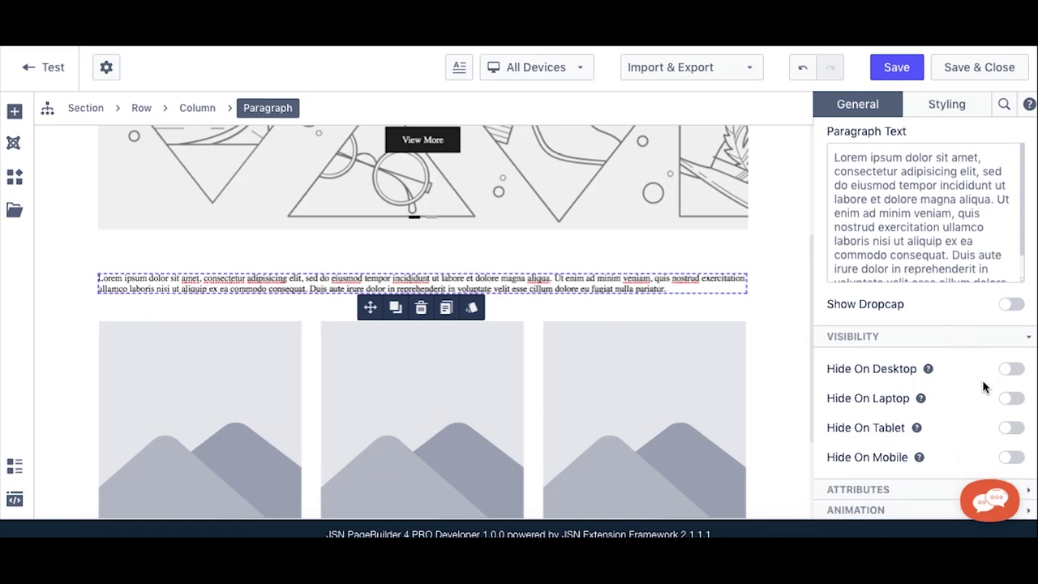
click(1011, 371)
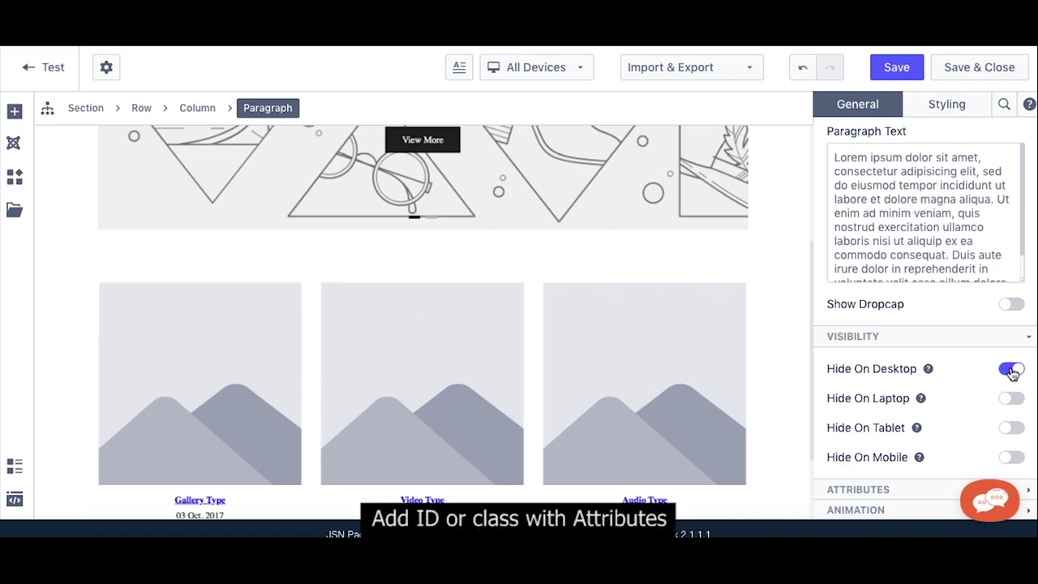
click(1012, 371)
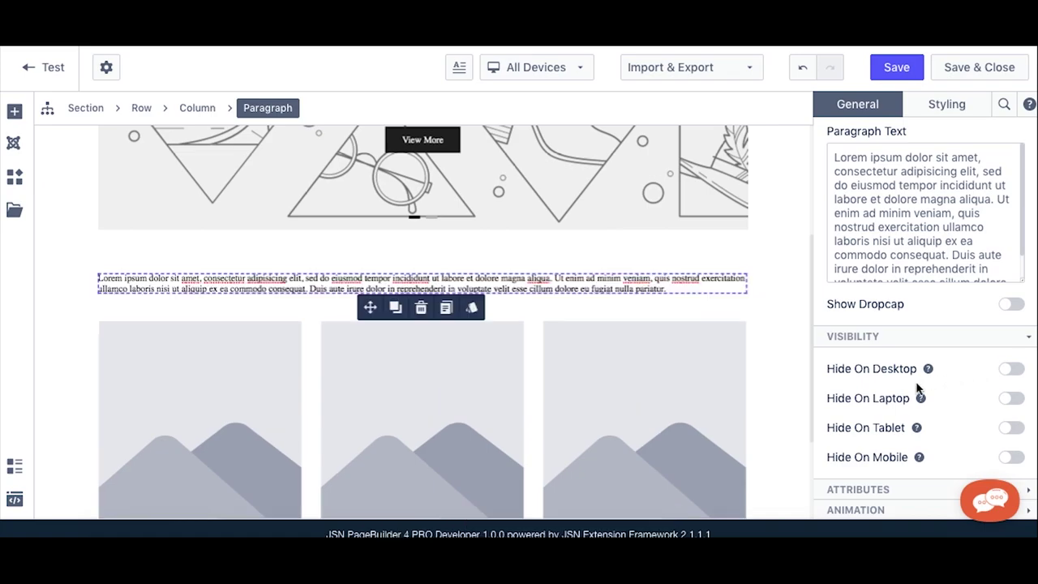
click(866, 490)
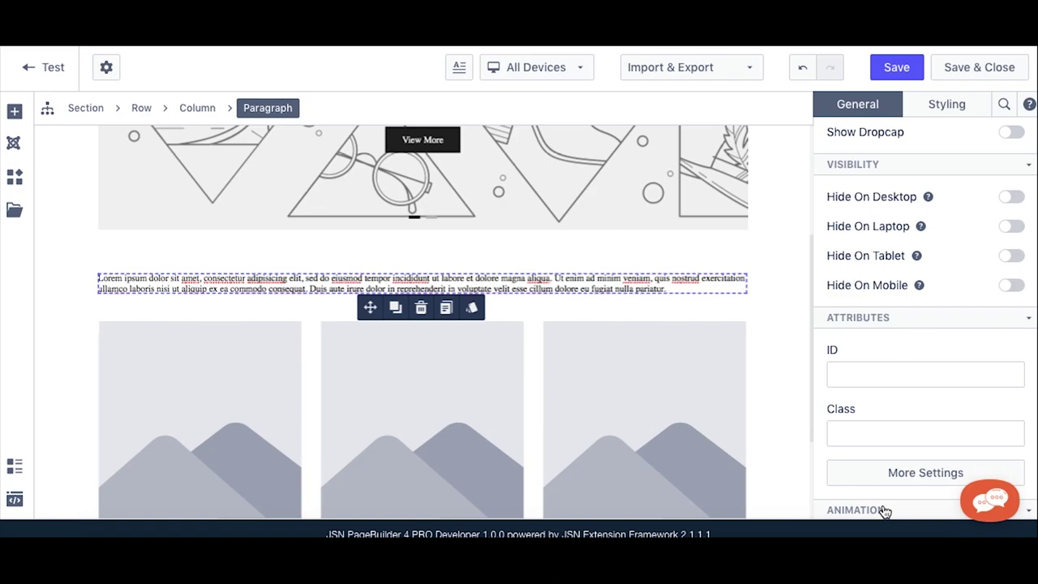
scroll(925, 455, down, 1)
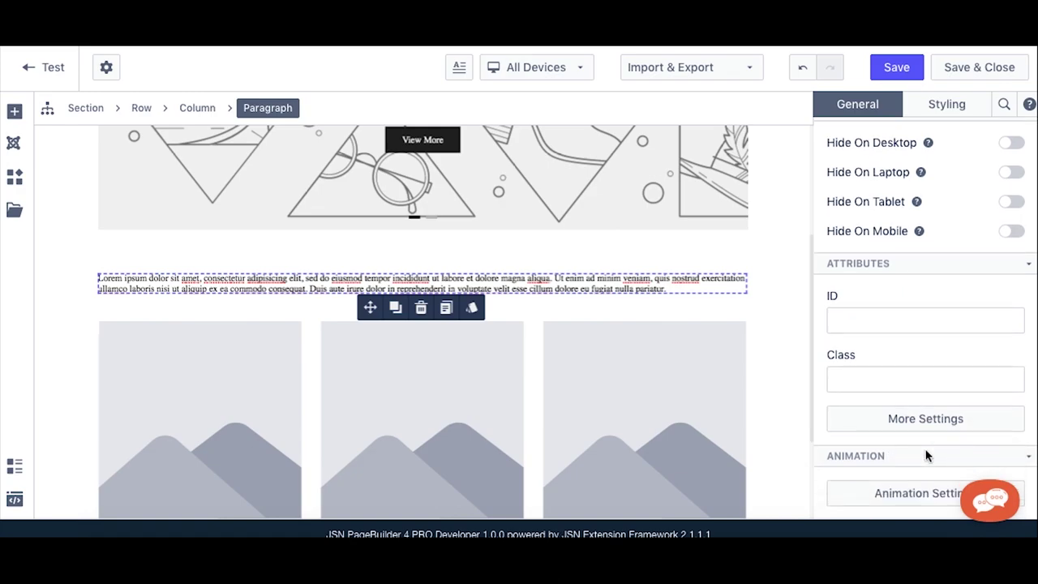
click(907, 496)
click(908, 496)
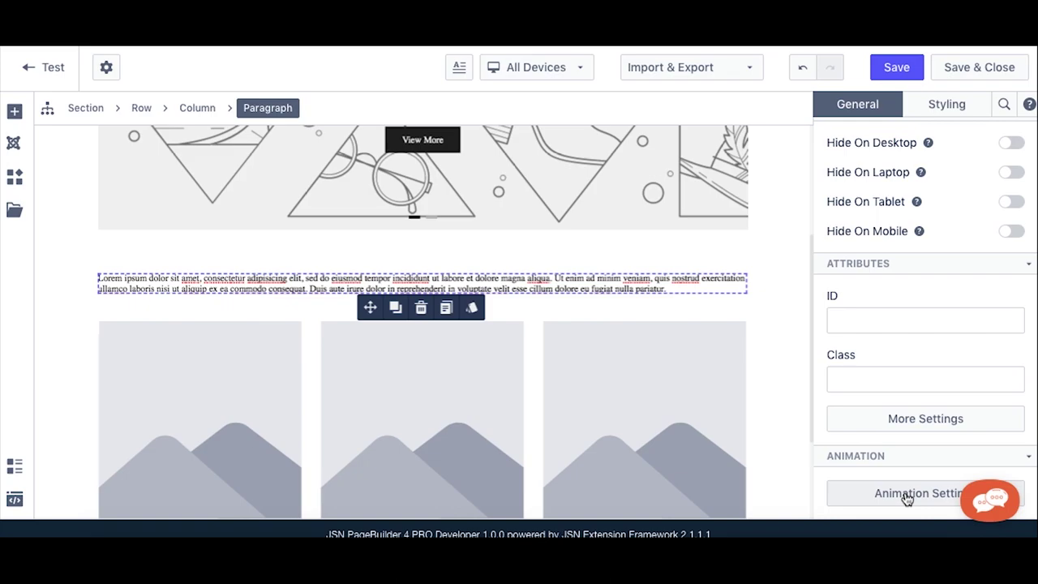
click(946, 114)
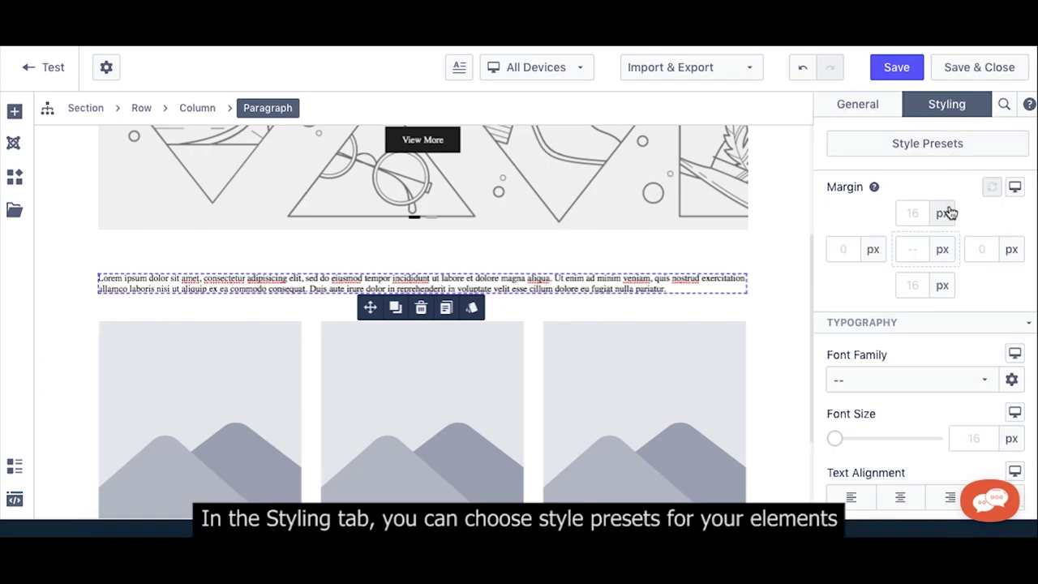
scroll(962, 256, down, 3)
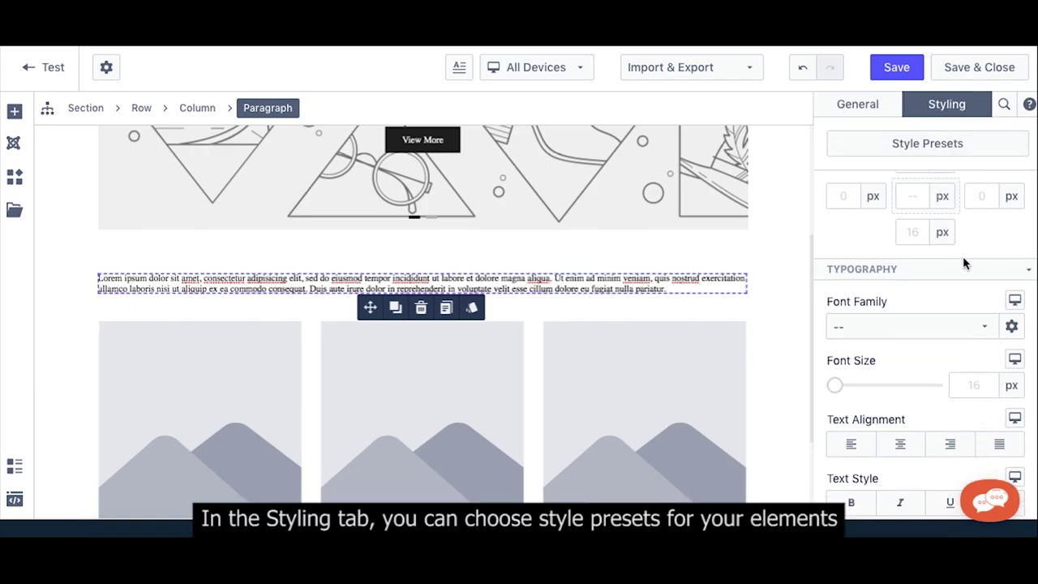
scroll(962, 256, up, 5)
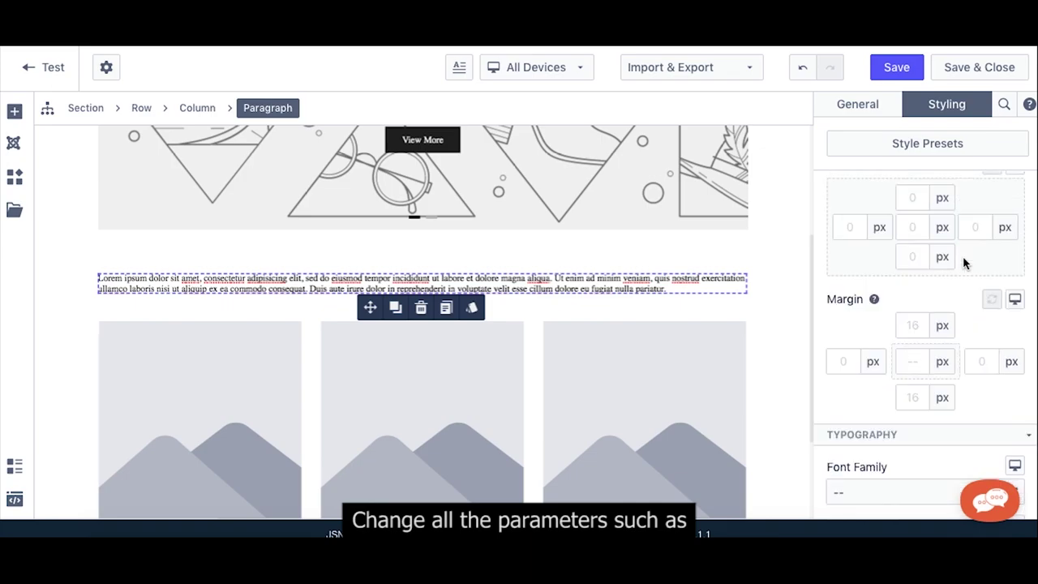
scroll(963, 262, up, 2)
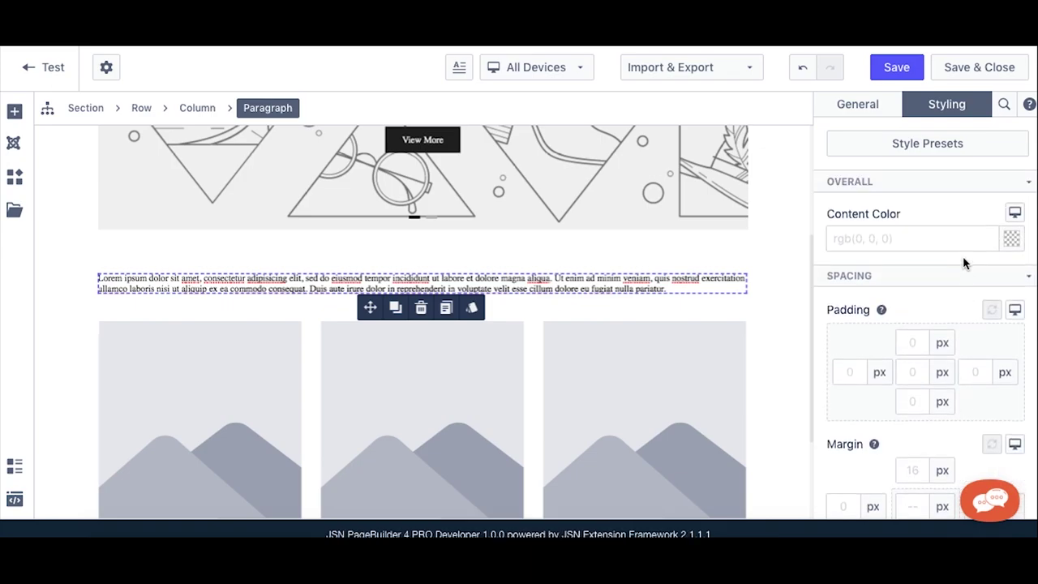
click(1009, 242)
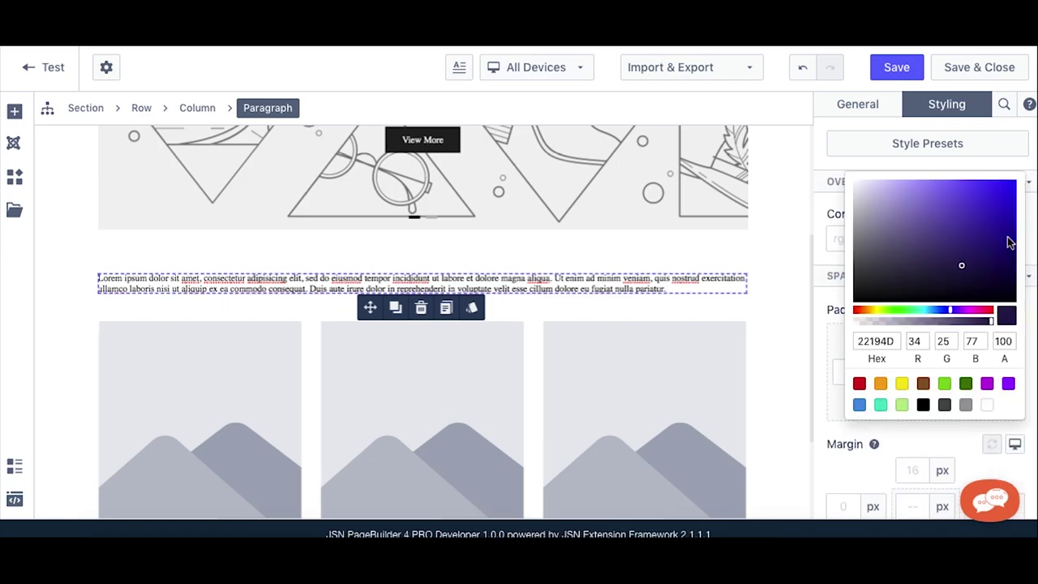
click(830, 256)
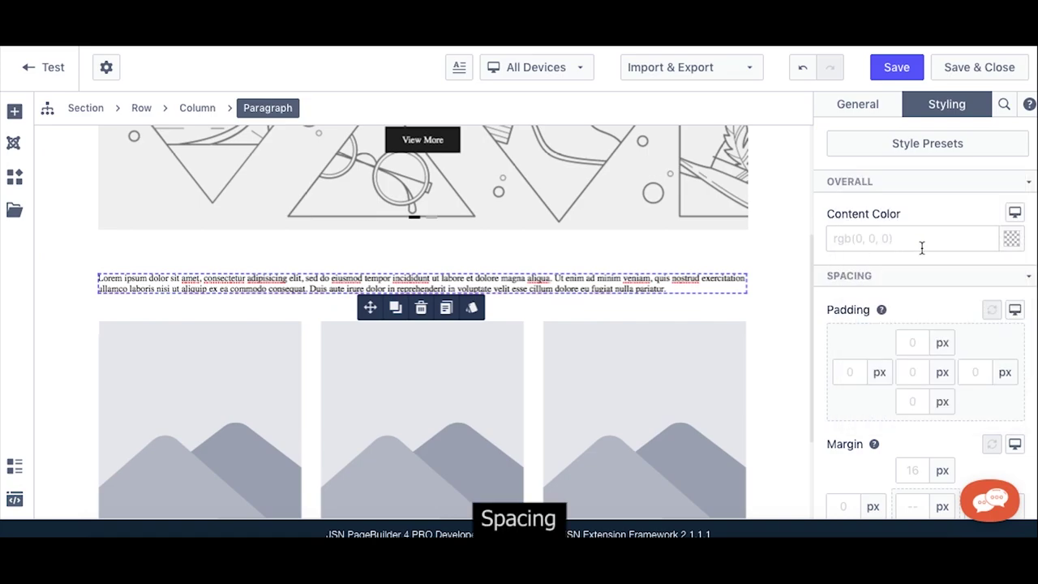
scroll(921, 248, down, 3)
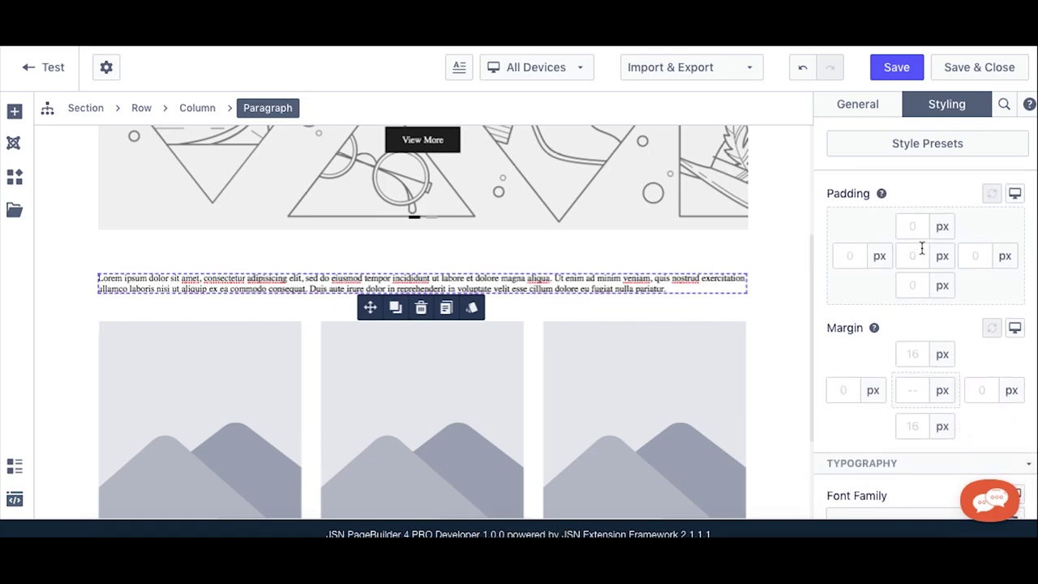
scroll(922, 247, down, 1)
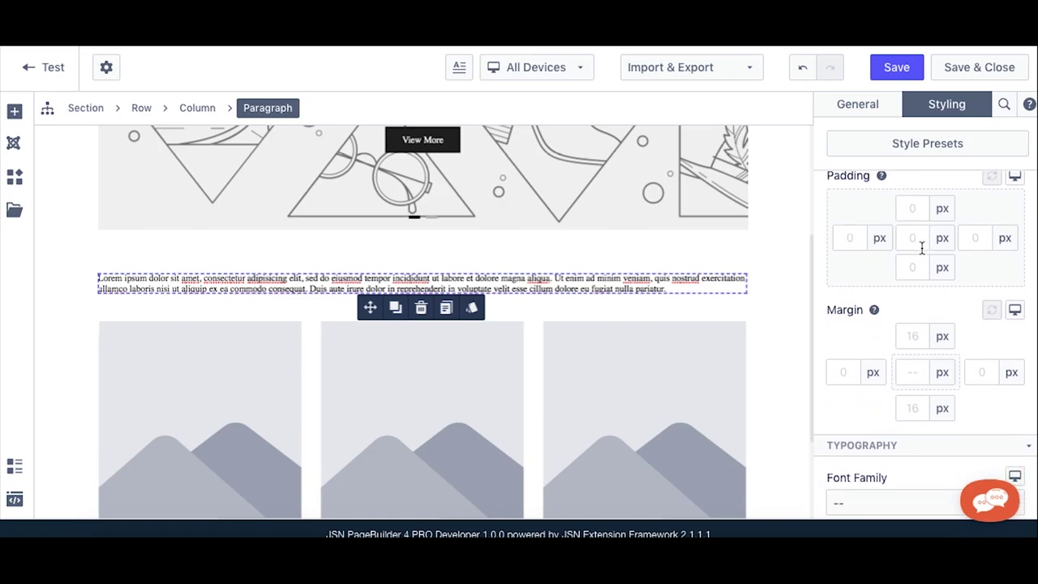
scroll(922, 247, down, 5)
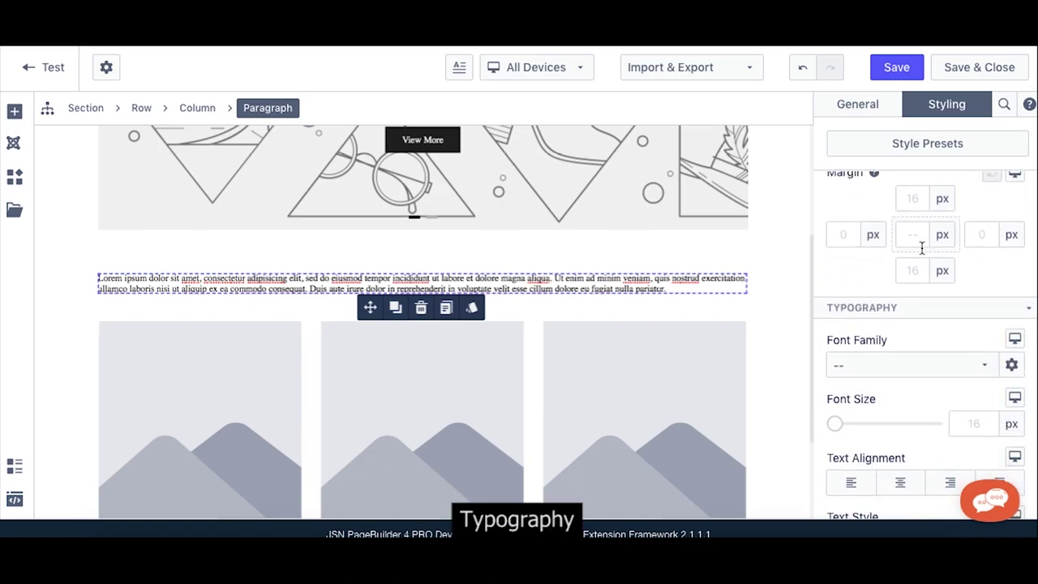
scroll(922, 248, down, 4)
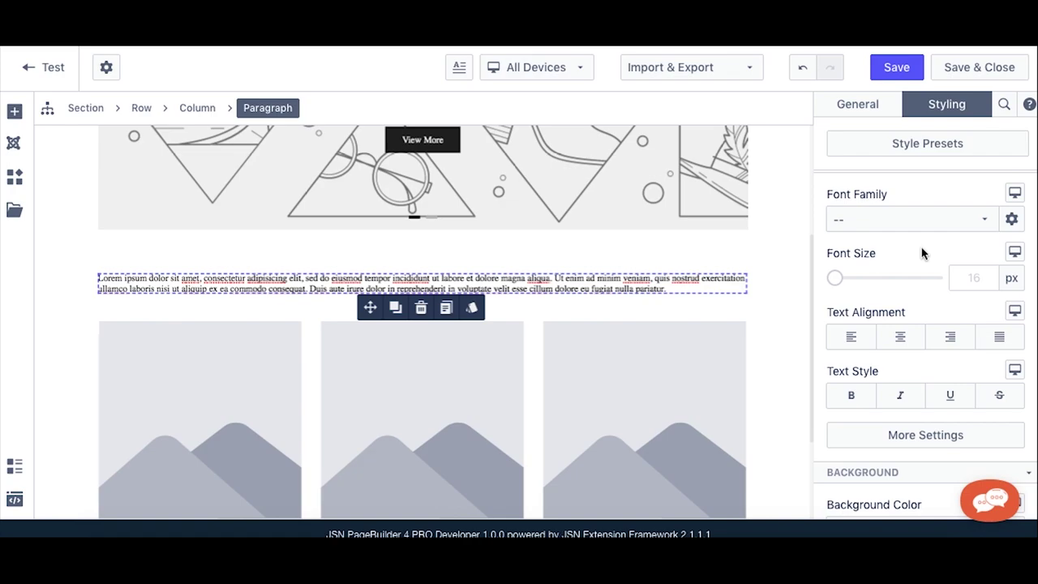
scroll(921, 253, down, 7)
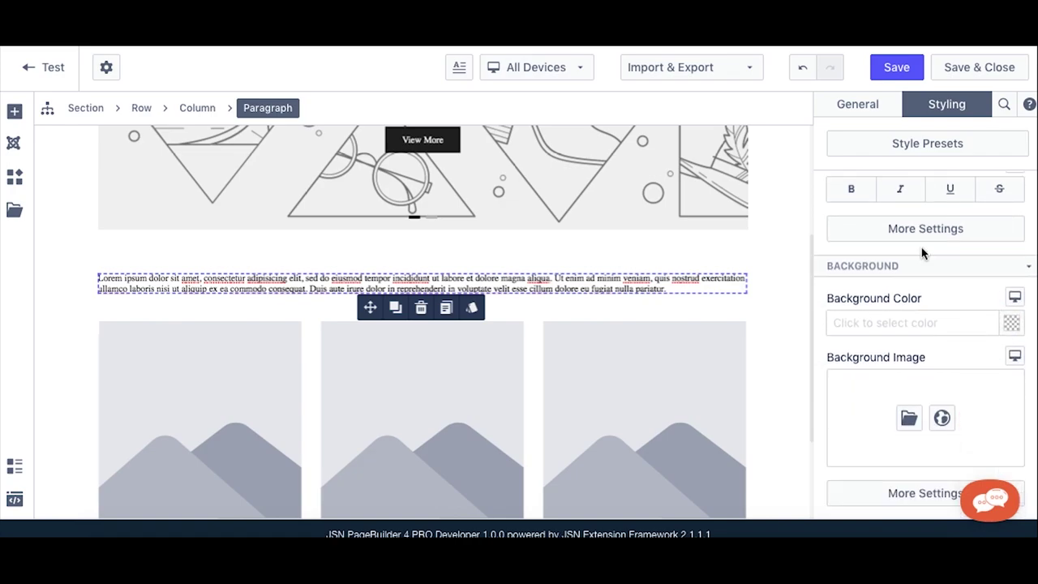
scroll(921, 253, down, 5)
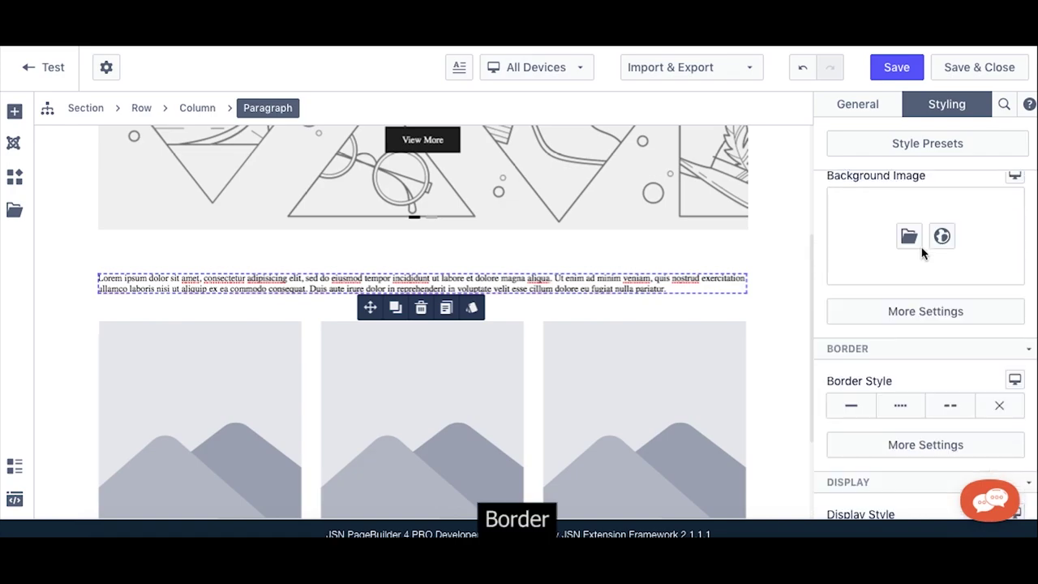
scroll(922, 253, down, 6)
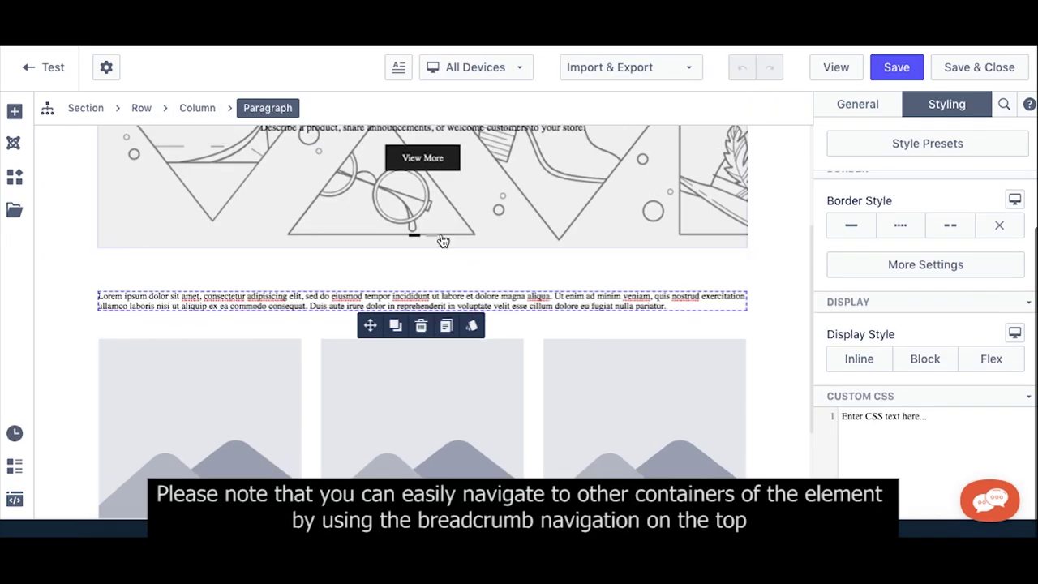
Step: Select the paragraph's column, row, then whole section via the breadcrumb, and scroll back to the slideshow
click(215, 108)
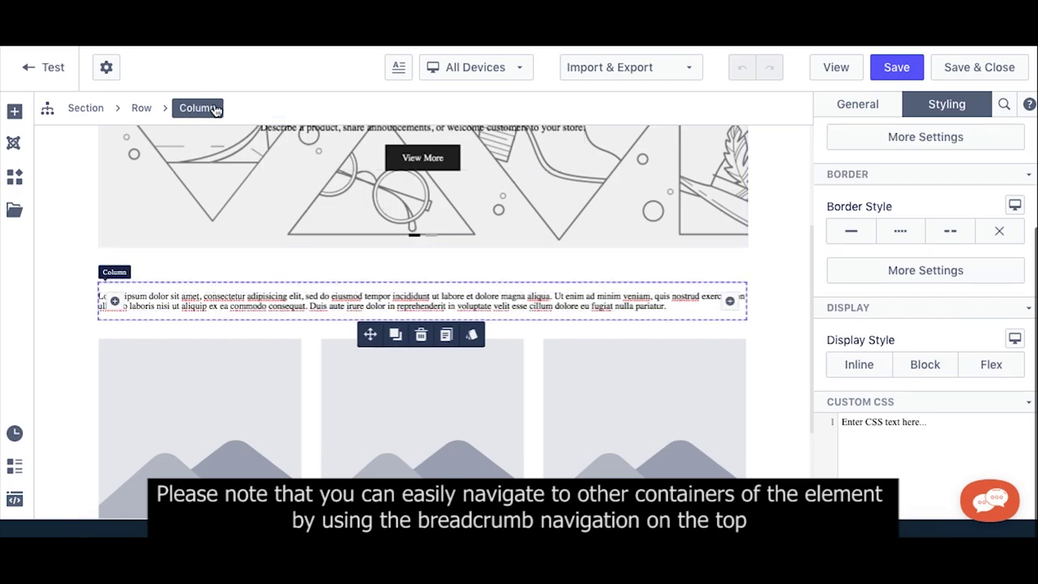
click(148, 111)
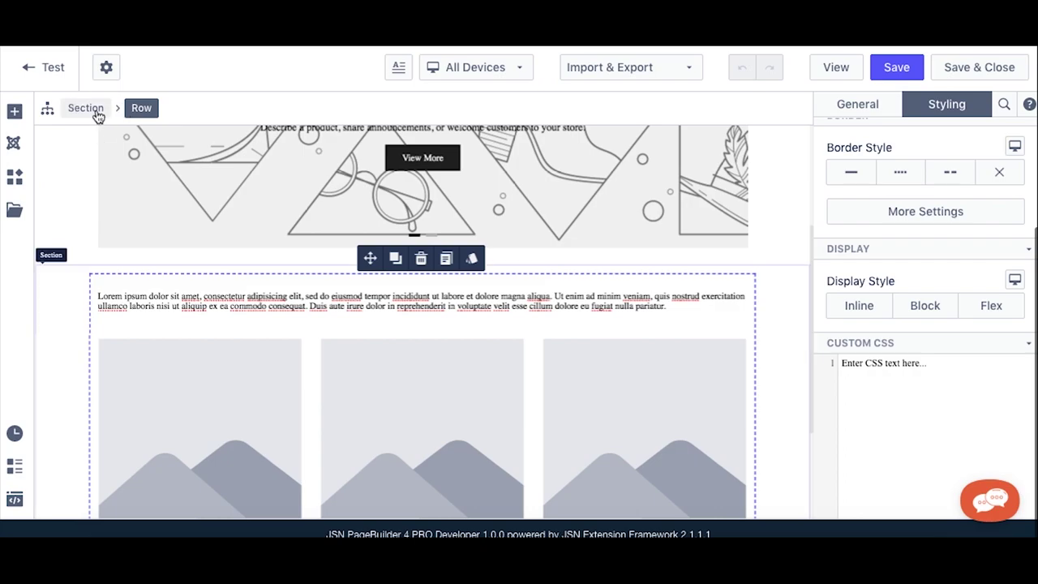
click(89, 111)
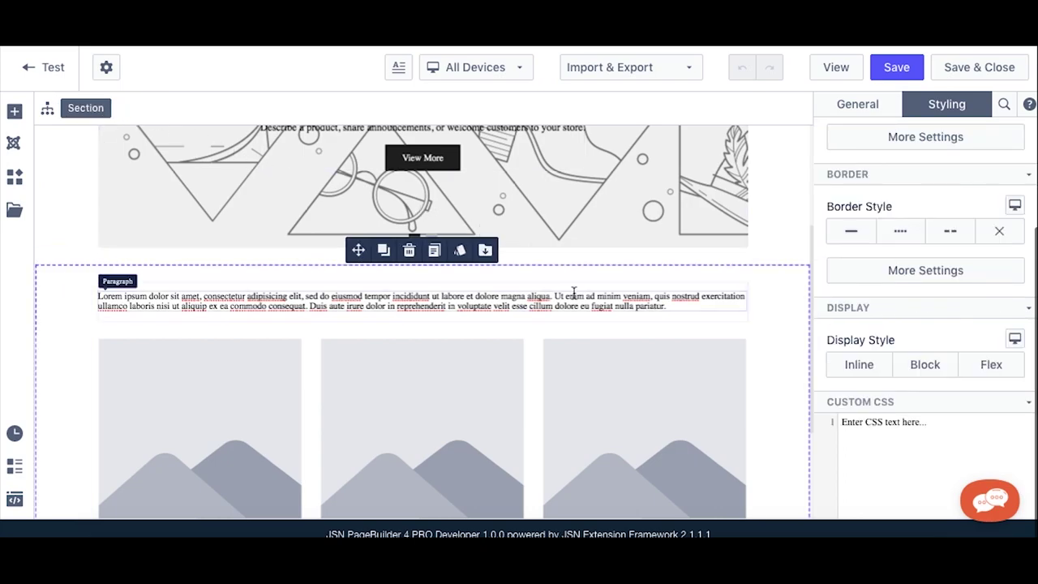
scroll(573, 292, up, 3)
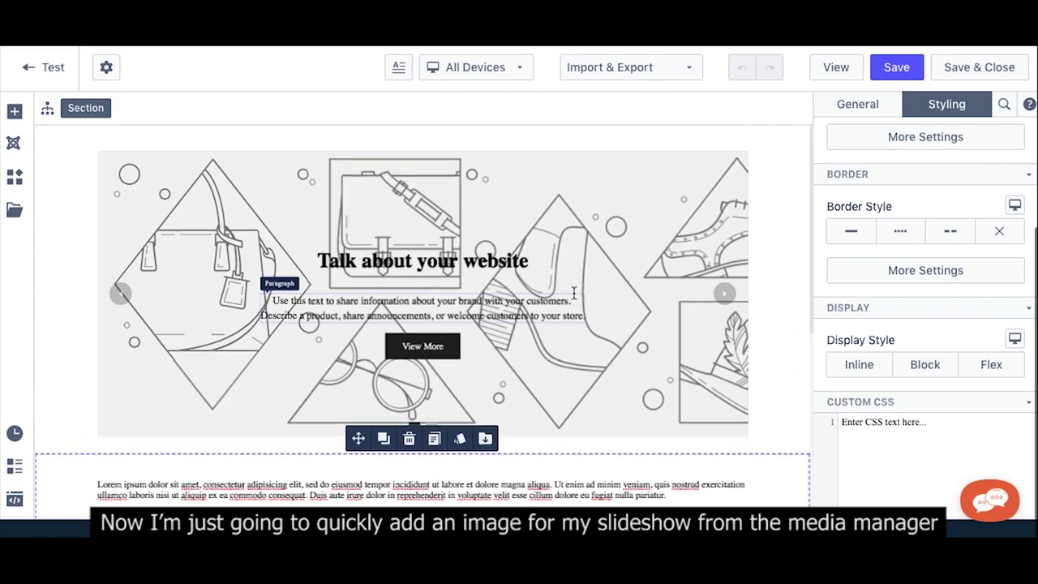
Step: Set Slide 1's background image to the Epic-Laptop photo from joomlashine/sample
click(653, 387)
mouse_move(922, 288)
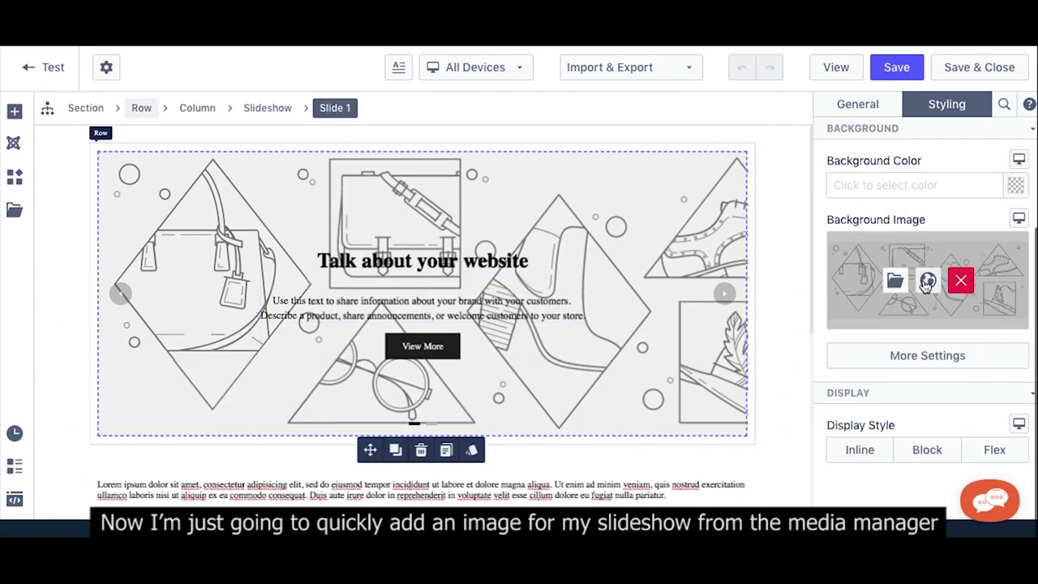
click(894, 281)
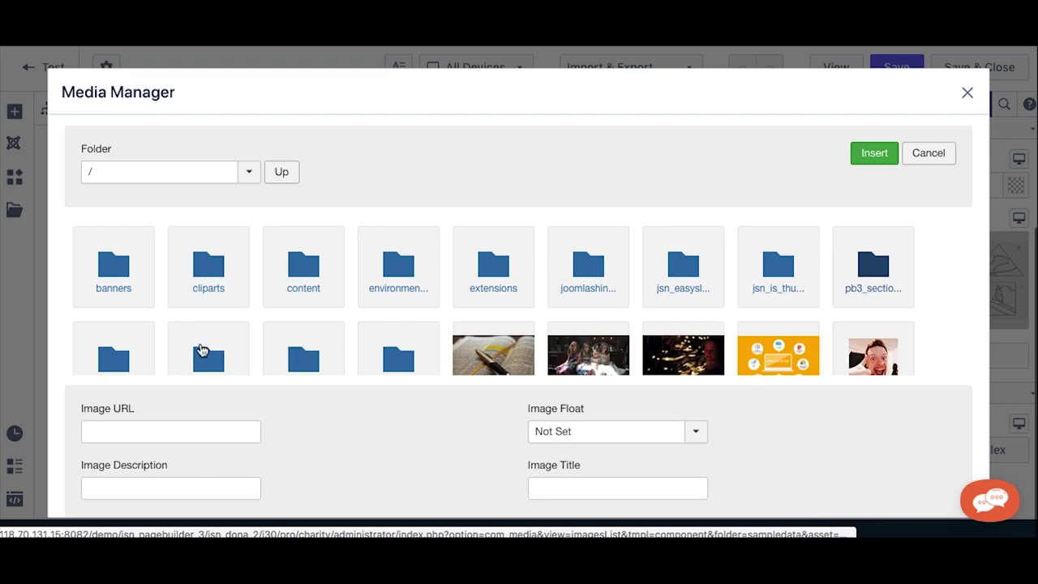
scroll(133, 339, down, 1)
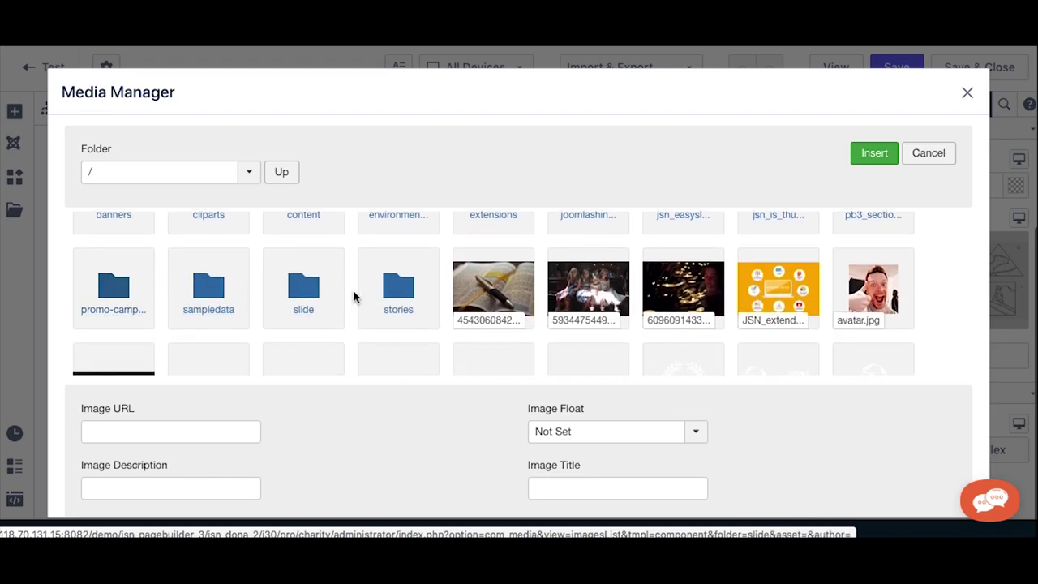
scroll(353, 297, up, 1)
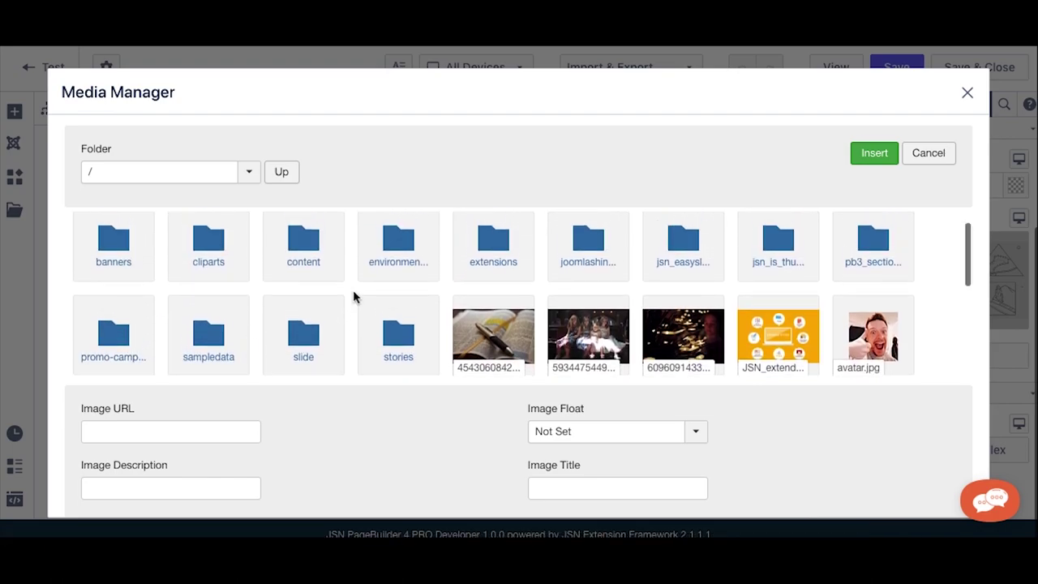
click(598, 265)
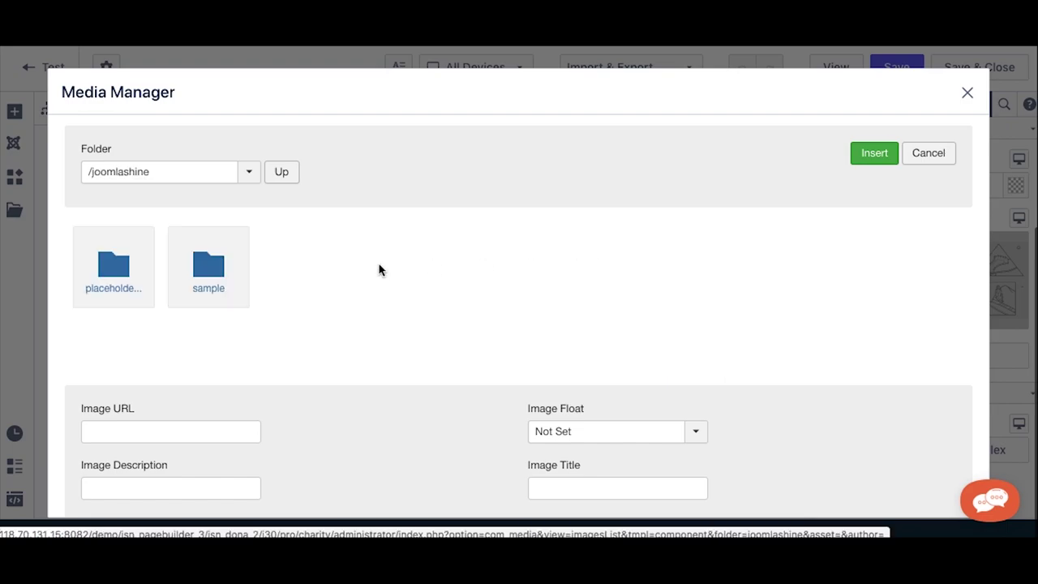
click(208, 282)
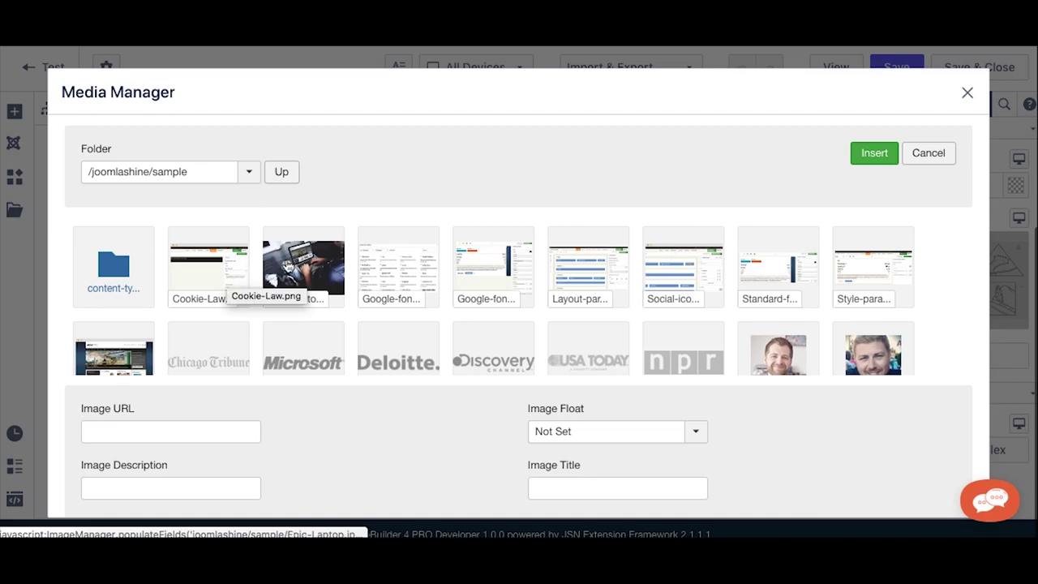
click(302, 274)
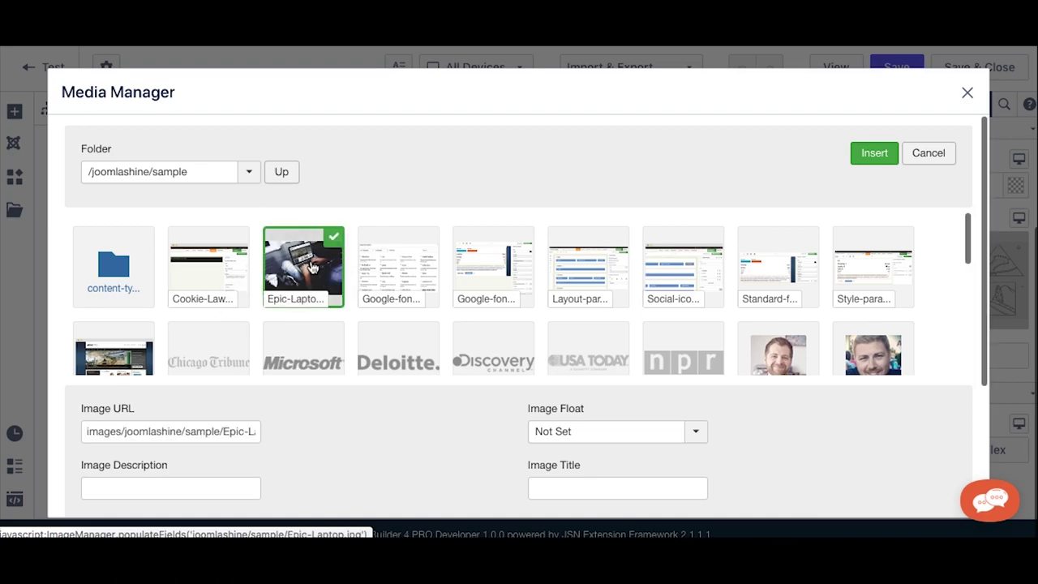
click(874, 156)
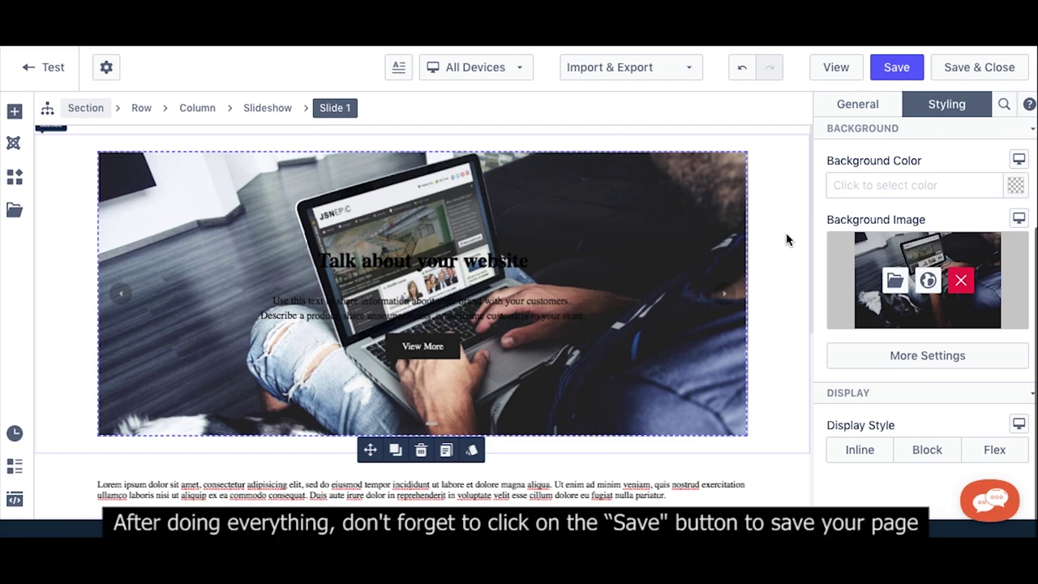
Step: Save the Test page with its laptop-photo slide background
click(886, 75)
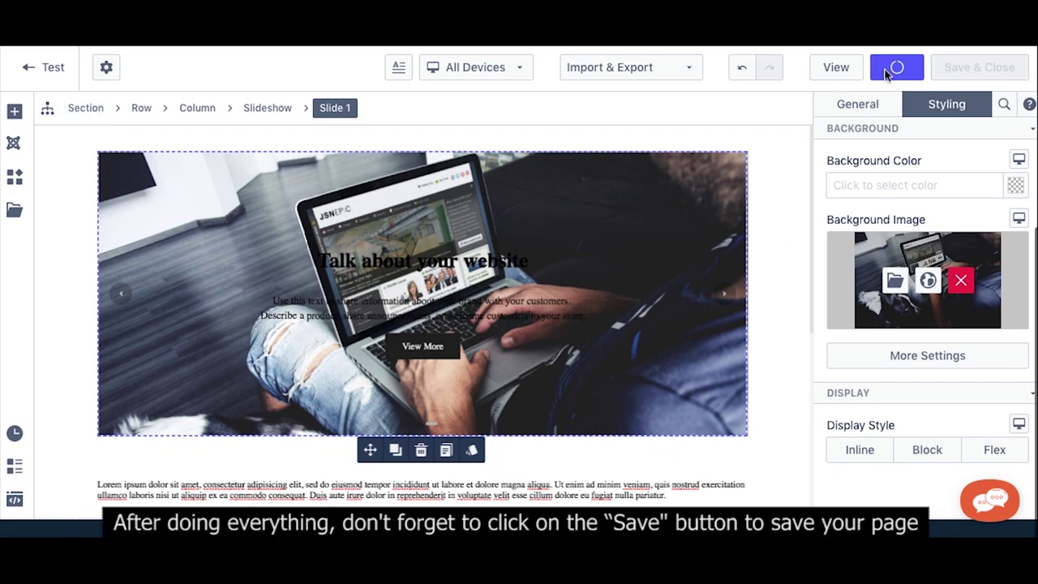